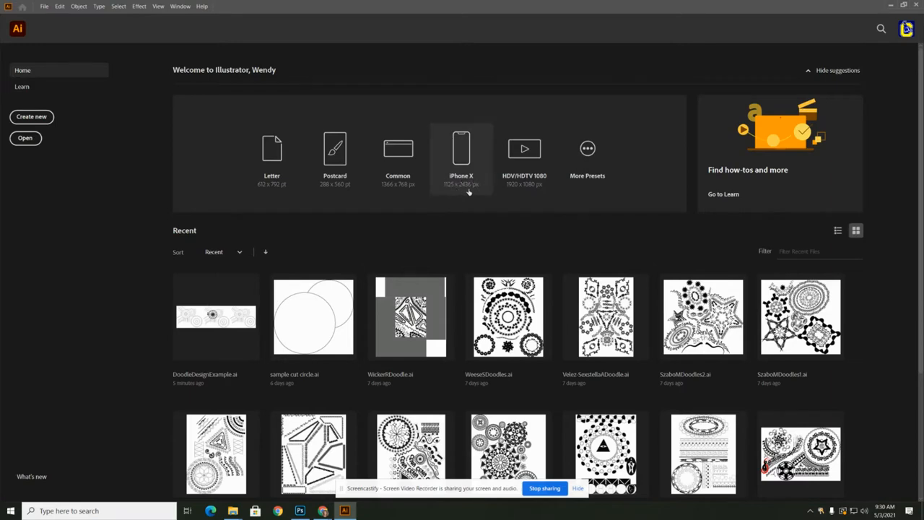
Create a portrait web document with a width of 1125 px and a height of 2436 px
click(37, 118)
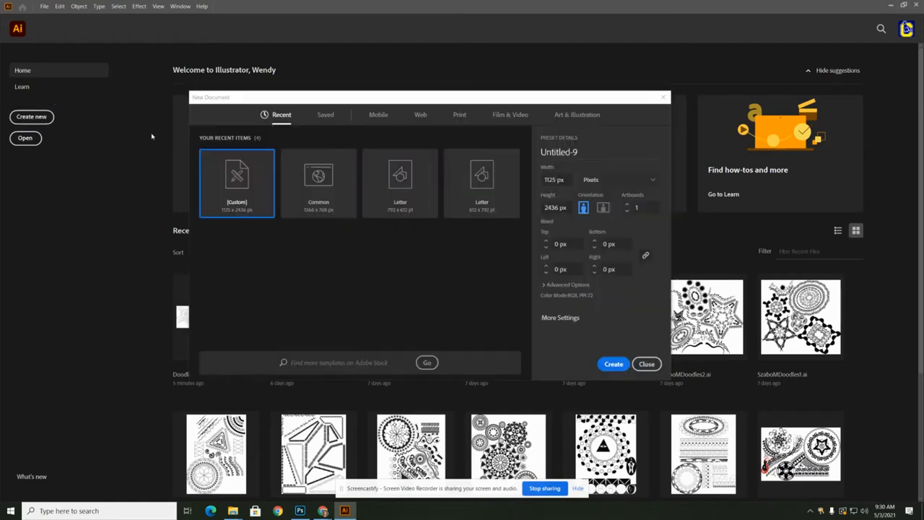
click(420, 117)
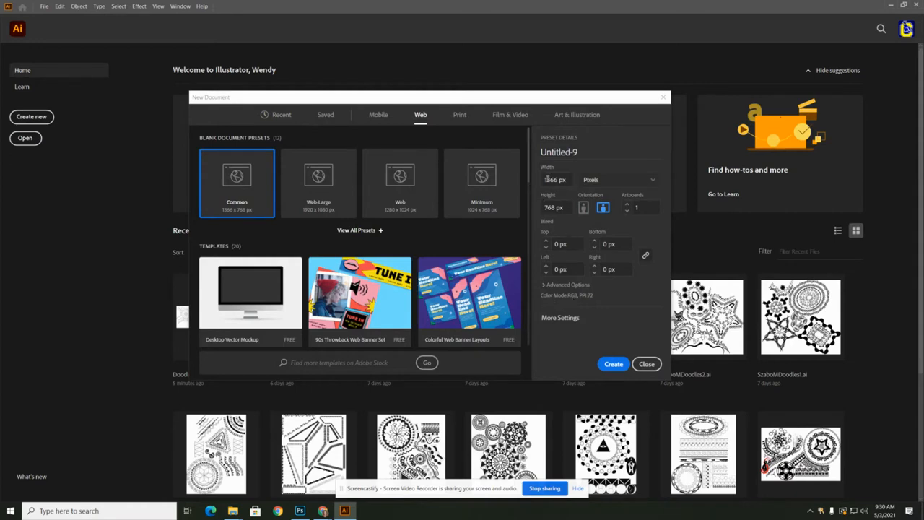
click(584, 208)
drag(555, 181, 538, 182)
text(1125)
drag(552, 207, 533, 210)
text(2436)
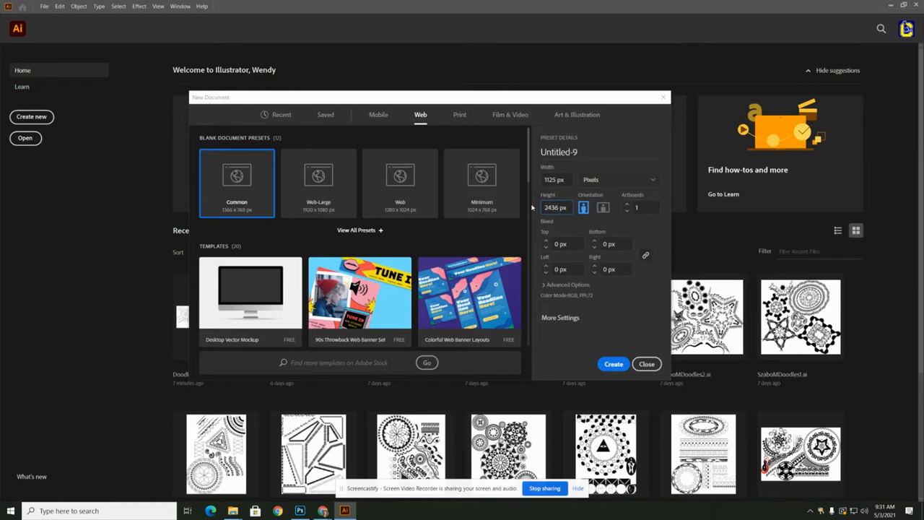
click(612, 365)
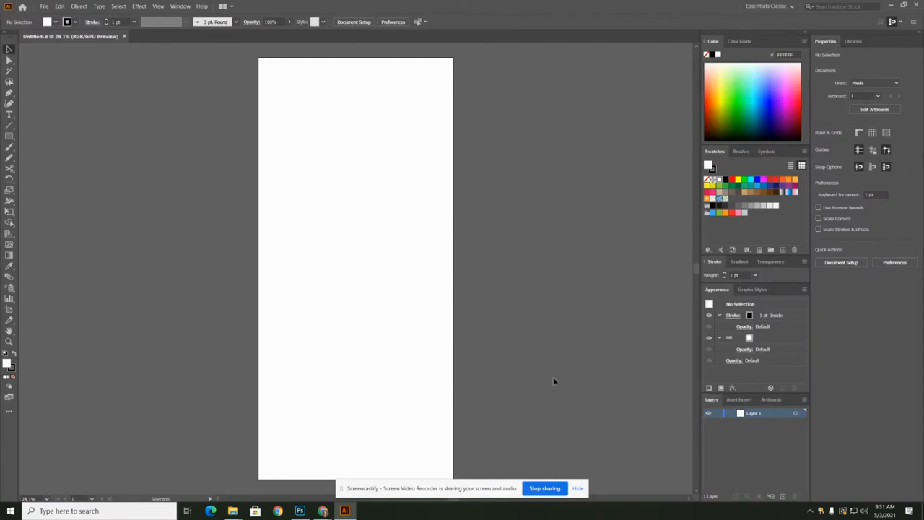
click(578, 488)
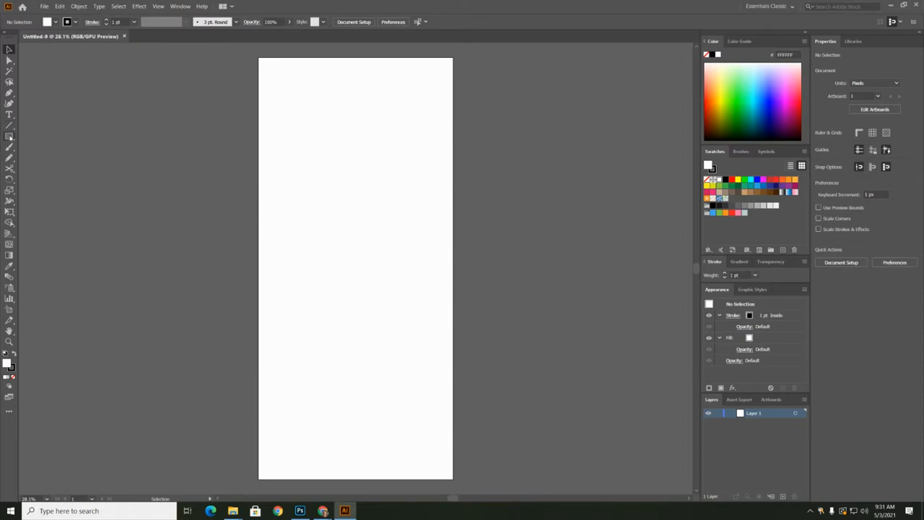
Draw a black rectangle with no stroke covering the whole 1125 x 2436 px artboard
click(9, 136)
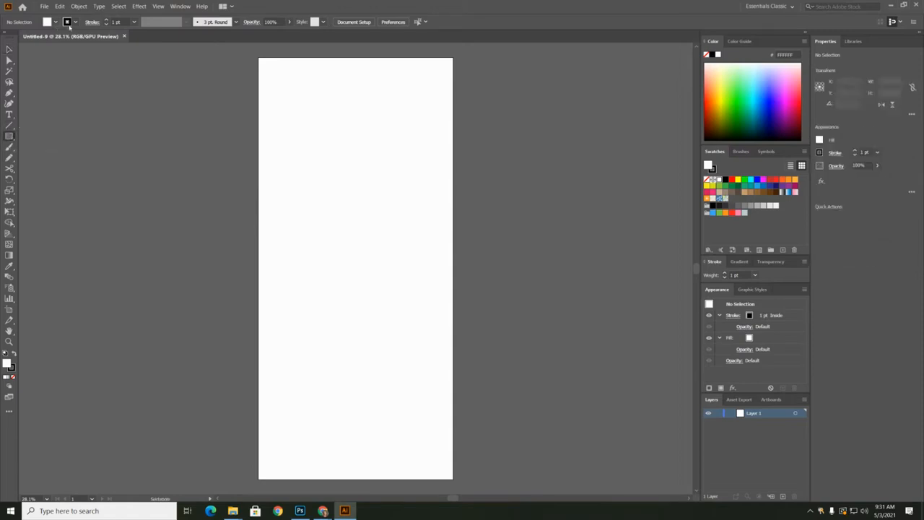
click(75, 21)
click(6, 39)
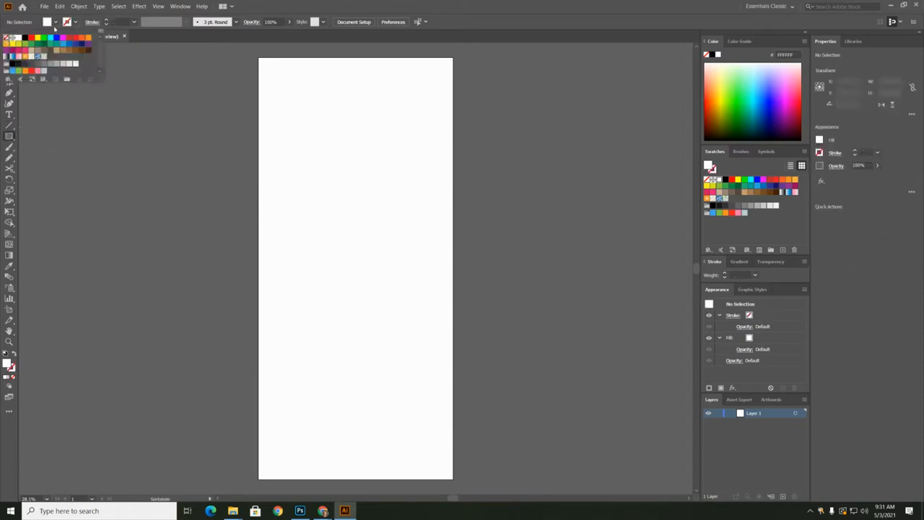
click(54, 23)
click(54, 22)
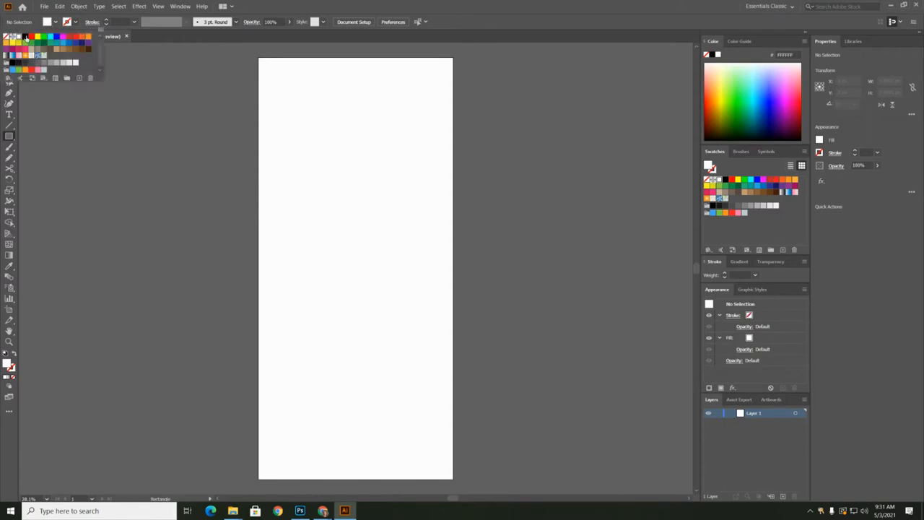
click(25, 37)
click(257, 60)
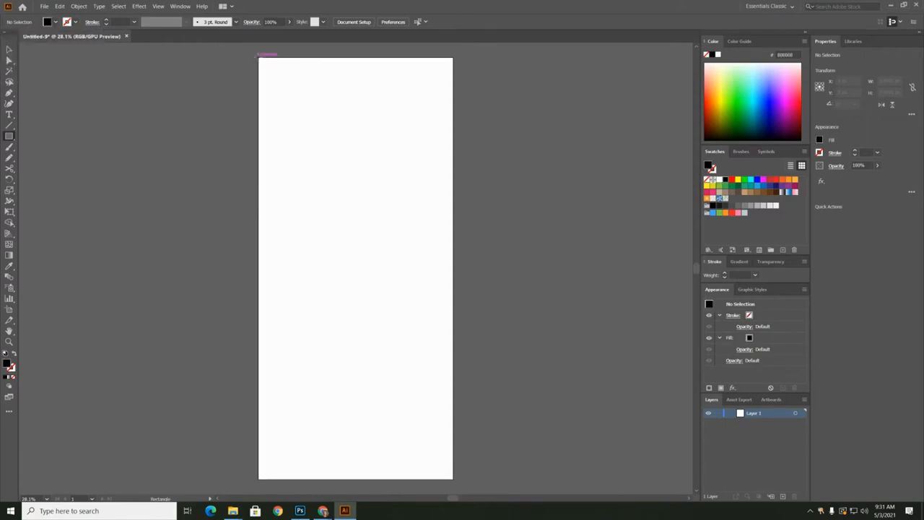
drag(258, 58, 453, 478)
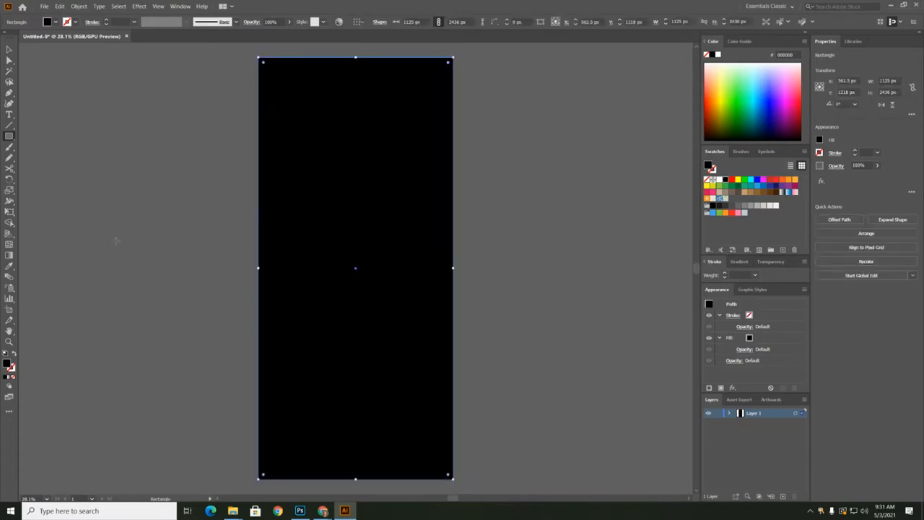
click(10, 50)
click(171, 110)
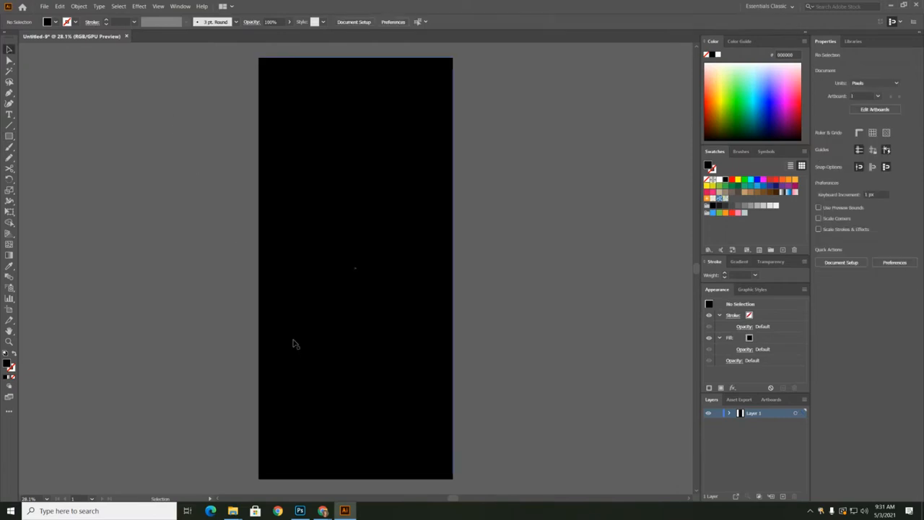
With the Pencil tool, draw a closed wavy blob about 654 by 1058 px without fill or stroke on the artboard's upper half
click(9, 158)
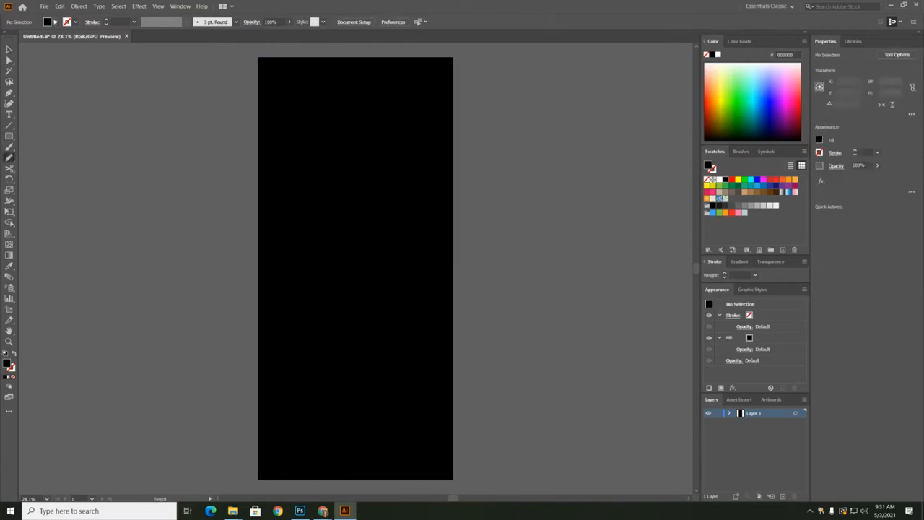
click(47, 22)
click(7, 37)
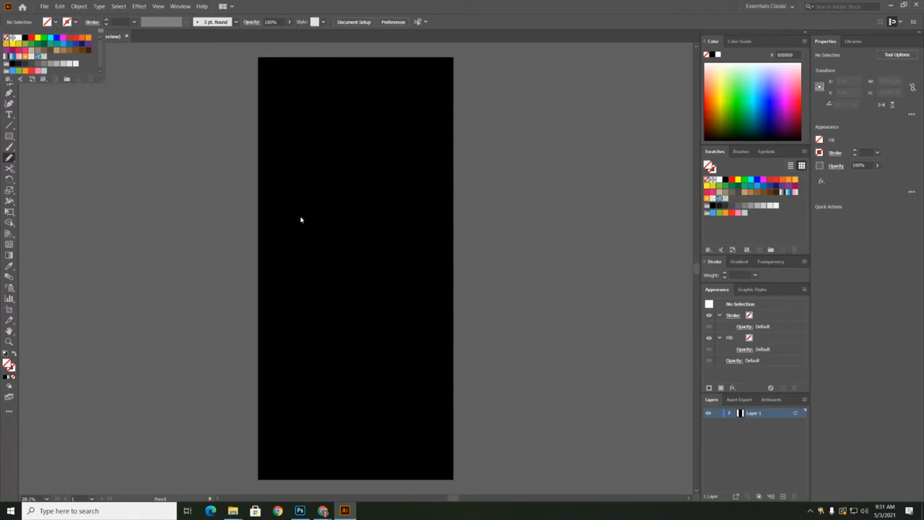
click(198, 181)
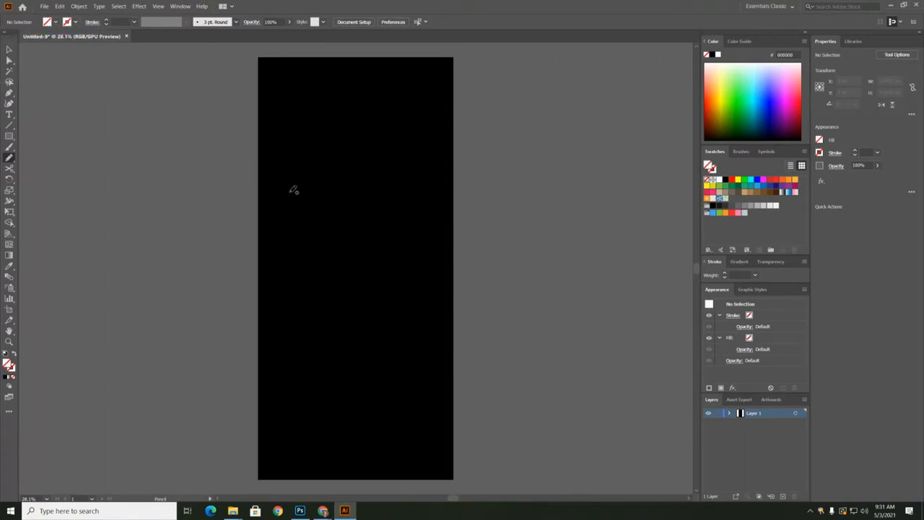
mouse_move(324, 205)
mouse_down()
mouse_move(327, 173)
mouse_move(346, 152)
mouse_move(412, 128)
mouse_move(422, 152)
mouse_move(400, 184)
mouse_move(419, 212)
mouse_move(421, 248)
mouse_move(380, 247)
mouse_move(346, 309)
mouse_move(315, 285)
mouse_move(328, 242)
mouse_move(325, 206)
mouse_up()
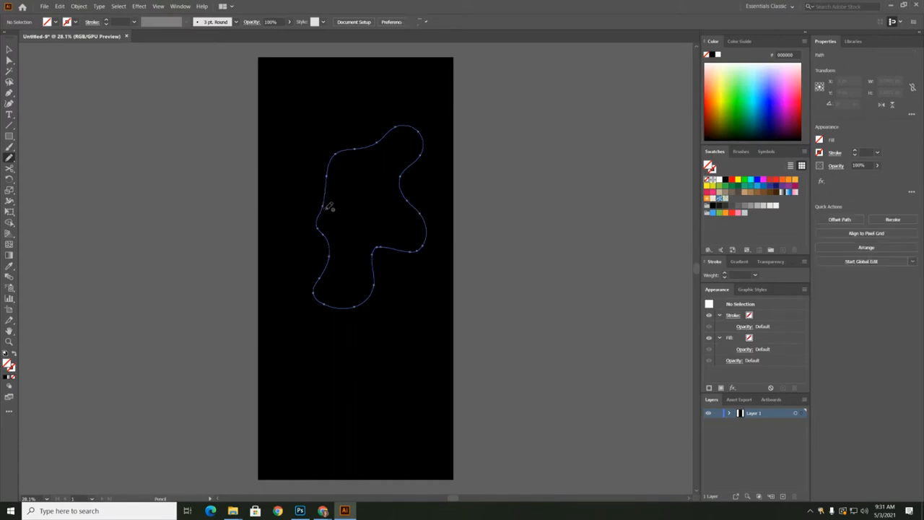
Convert the blob into a gradient mesh with 3 rows, 3 columns and Flat appearance
click(77, 6)
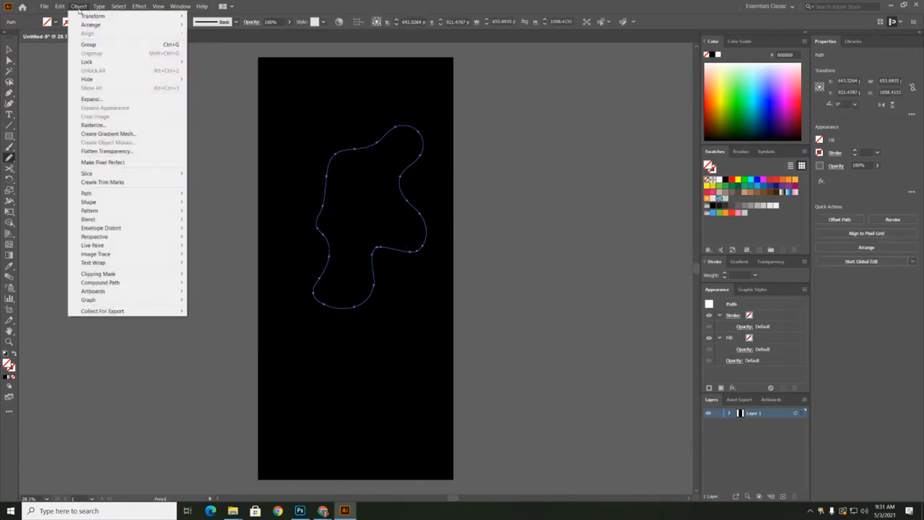
click(114, 134)
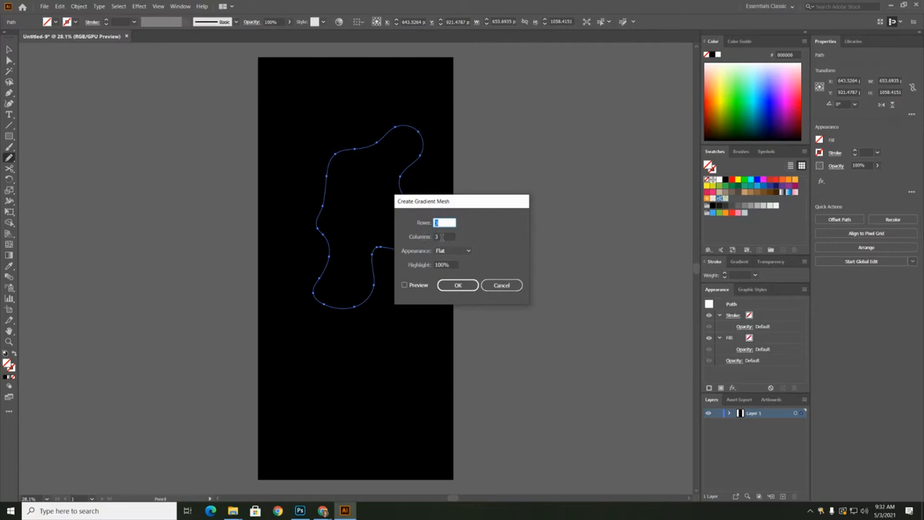
click(458, 285)
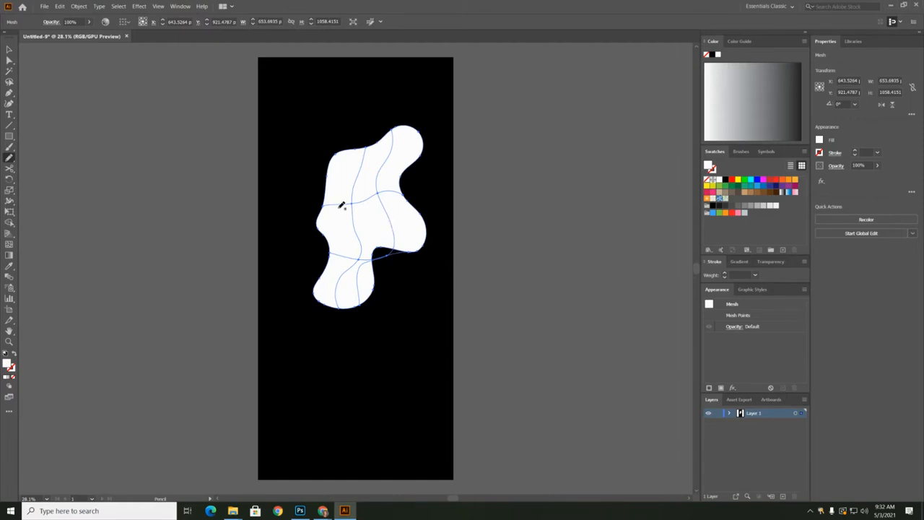
Move the blob's lower interior mesh points upward, away from its edge, with Direct Selection
click(9, 60)
drag(384, 256, 405, 212)
click(471, 226)
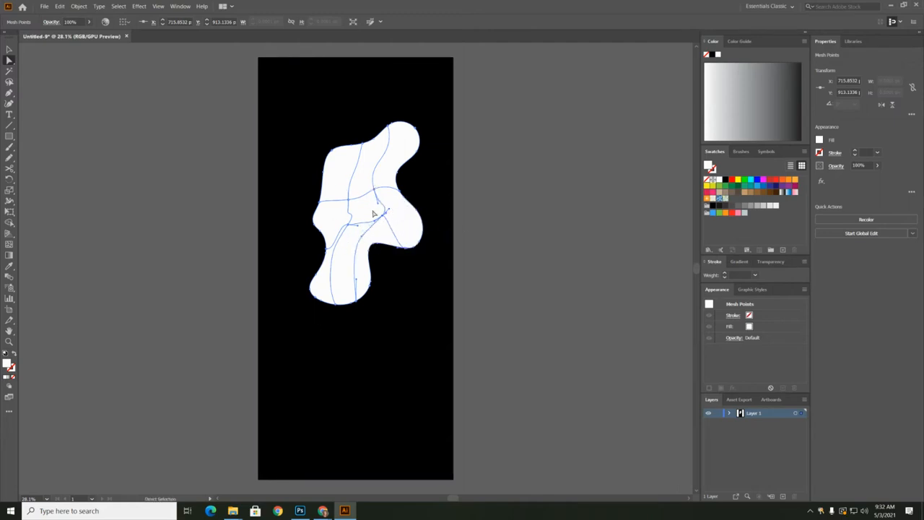
click(203, 155)
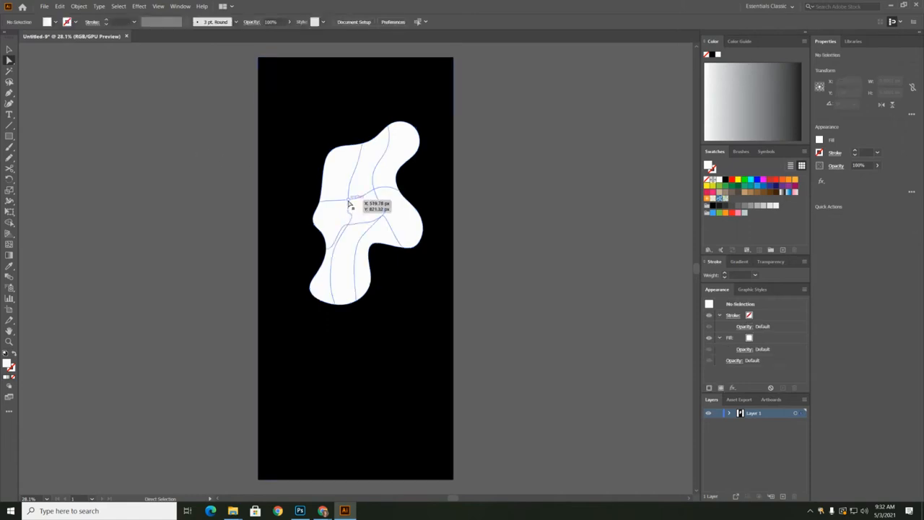
Color the blob's four interior mesh points black and clear the selection
click(349, 203)
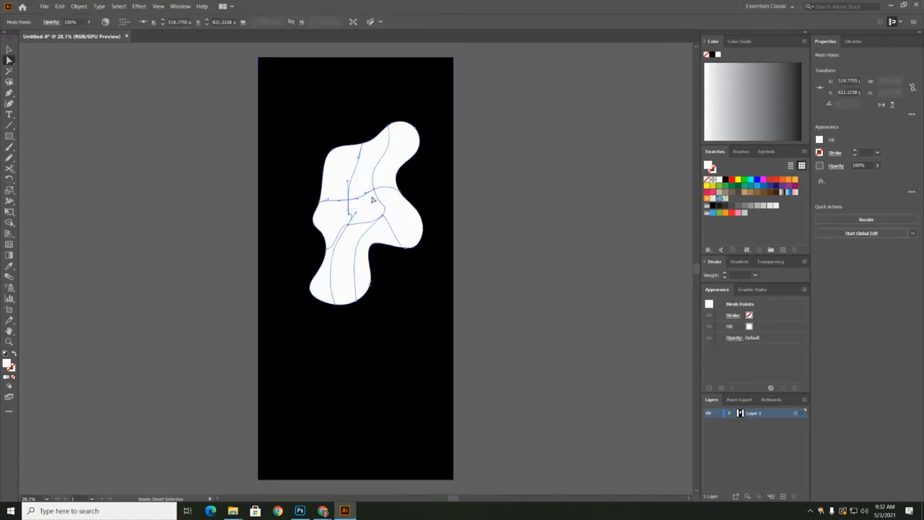
shift+click(384, 219)
shift+click(383, 218)
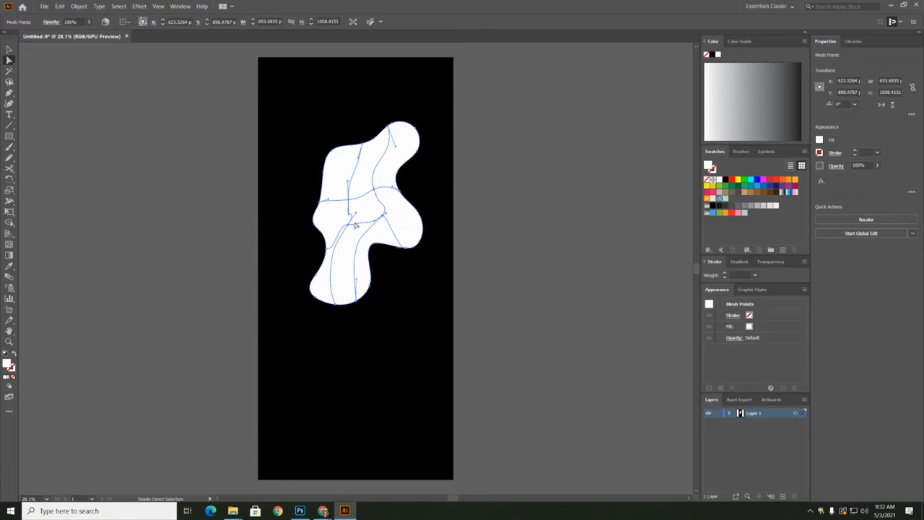
shift+click(349, 226)
click(722, 179)
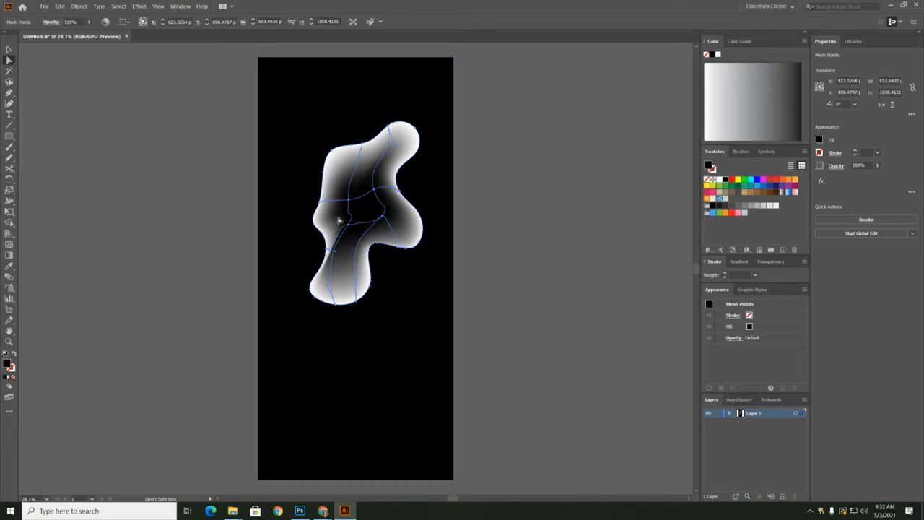
click(78, 110)
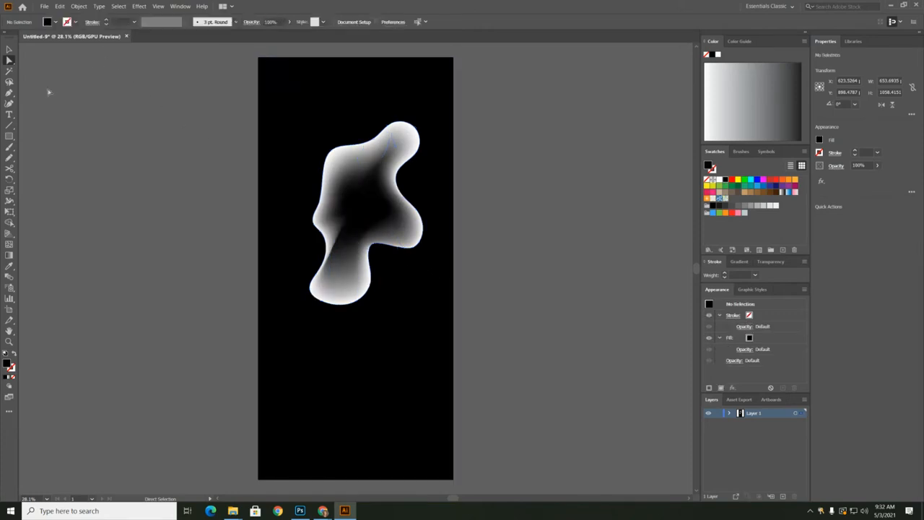
Lasso the mesh points along the blob's upper edge and color them red
click(9, 82)
mouse_move(332, 159)
mouse_down()
mouse_move(391, 145)
mouse_move(410, 115)
mouse_move(376, 112)
mouse_move(339, 128)
mouse_move(323, 160)
mouse_up()
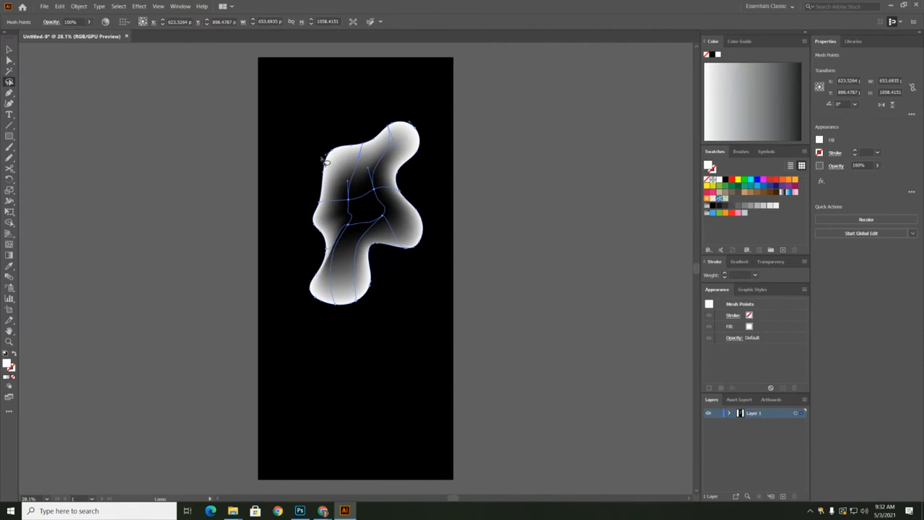
click(731, 180)
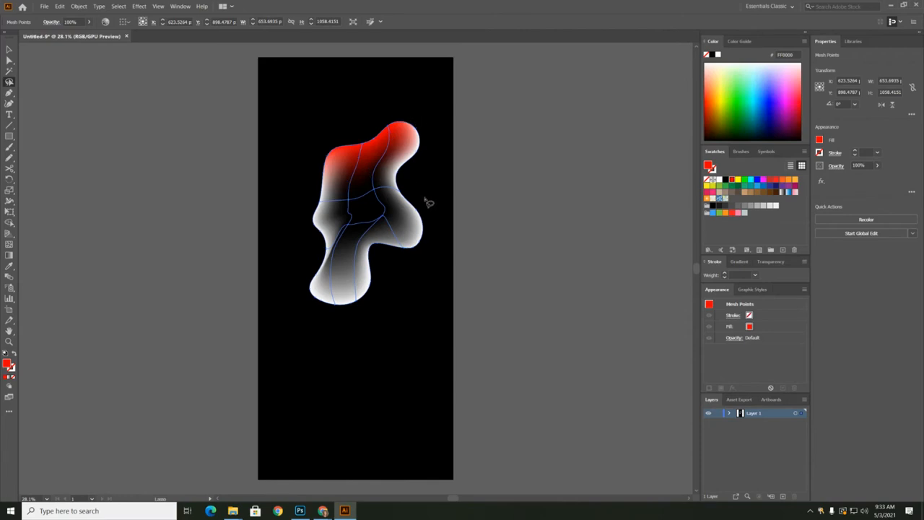
Color the lassoed mesh points on the blob's right edge orange and those around its lower-right lobe yellow
mouse_move(437, 235)
mouse_down()
mouse_move(388, 193)
mouse_move(390, 168)
mouse_move(415, 126)
mouse_up()
click(783, 181)
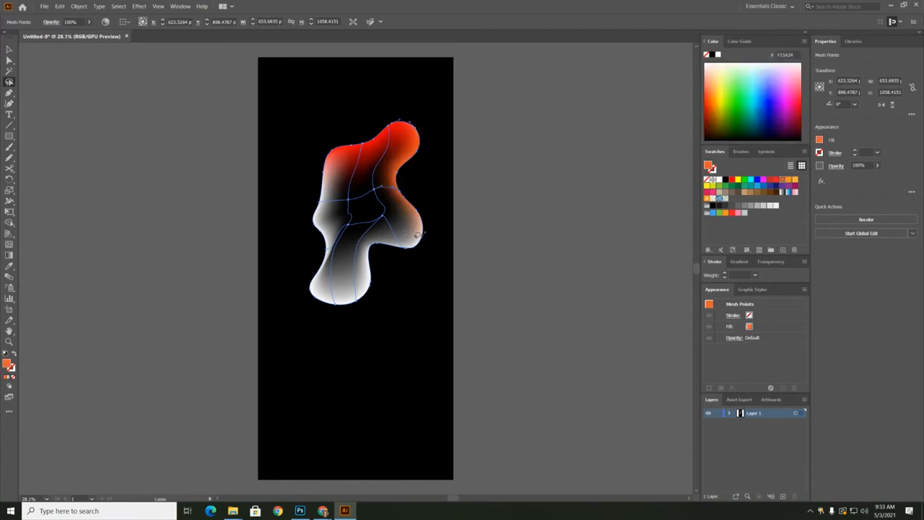
mouse_move(373, 244)
mouse_down()
mouse_move(397, 276)
mouse_move(436, 248)
mouse_move(428, 213)
mouse_up()
click(738, 178)
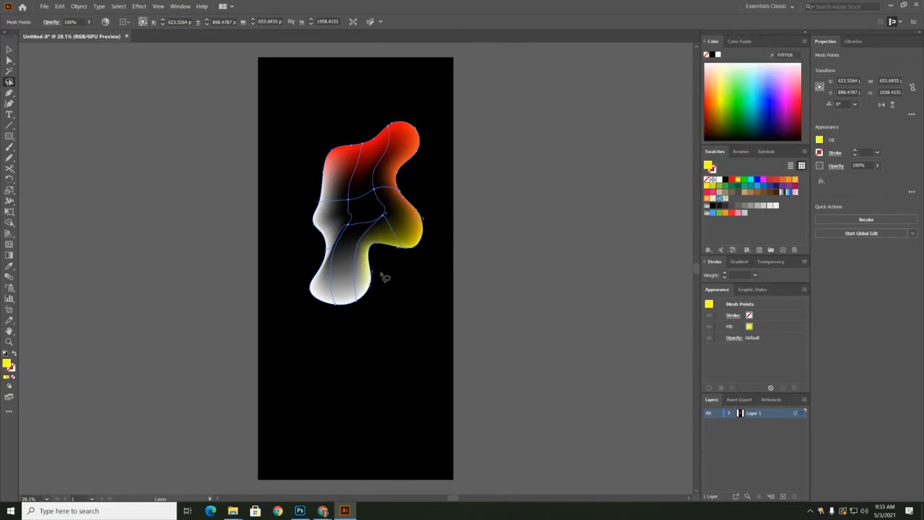
Color the lassoed mesh points along the blob's bottom edge green and those on its lower-left edge blue
mouse_move(380, 276)
mouse_down()
mouse_move(328, 298)
mouse_move(310, 285)
mouse_move(310, 306)
mouse_move(372, 332)
mouse_move(400, 288)
mouse_up()
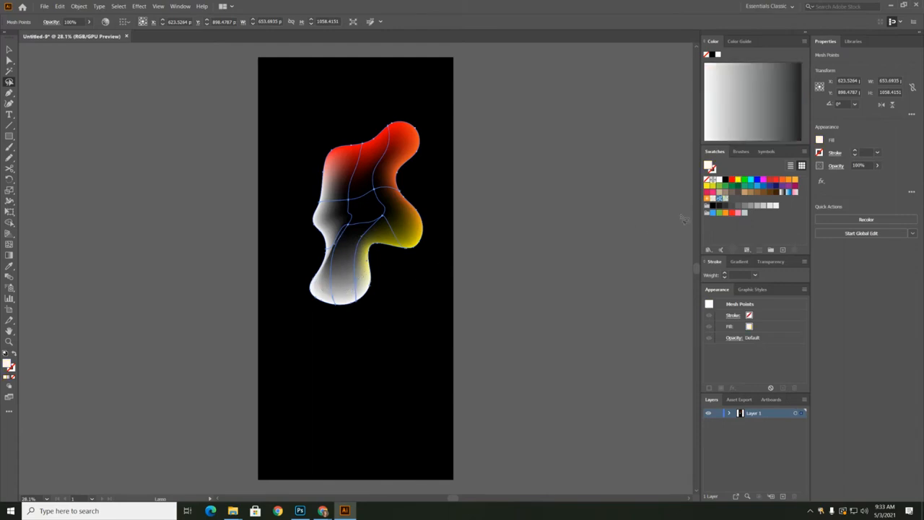
click(745, 180)
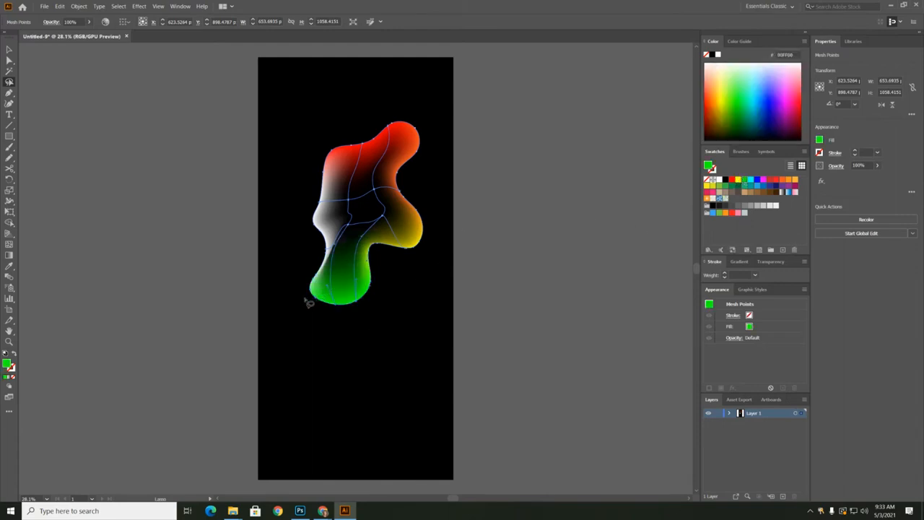
mouse_move(306, 299)
mouse_down()
mouse_move(337, 257)
mouse_move(325, 230)
mouse_move(295, 234)
mouse_move(309, 297)
mouse_up()
click(757, 181)
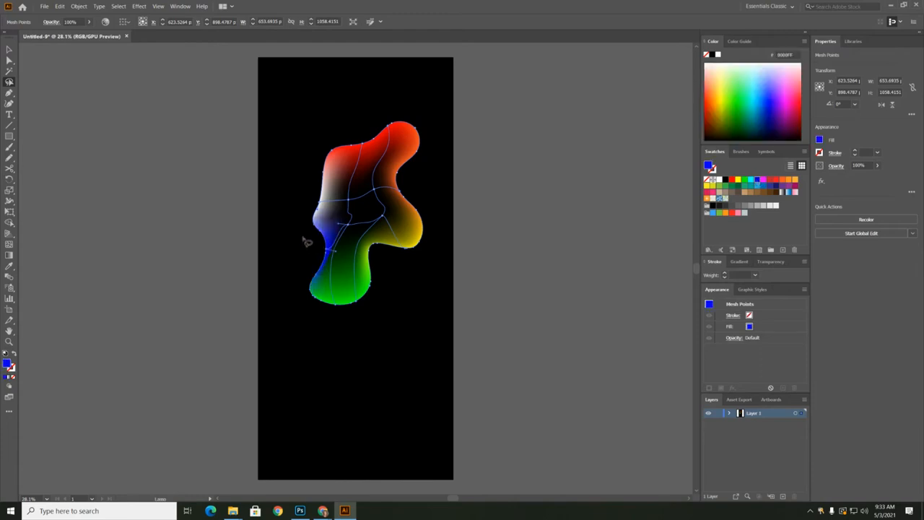
Lasso the remaining white mesh points on the blob's left edge, color them purple (662D91), and clear the selection
mouse_move(332, 160)
mouse_down()
mouse_move(301, 174)
mouse_move(300, 224)
mouse_move(322, 230)
mouse_up()
click(753, 209)
click(783, 187)
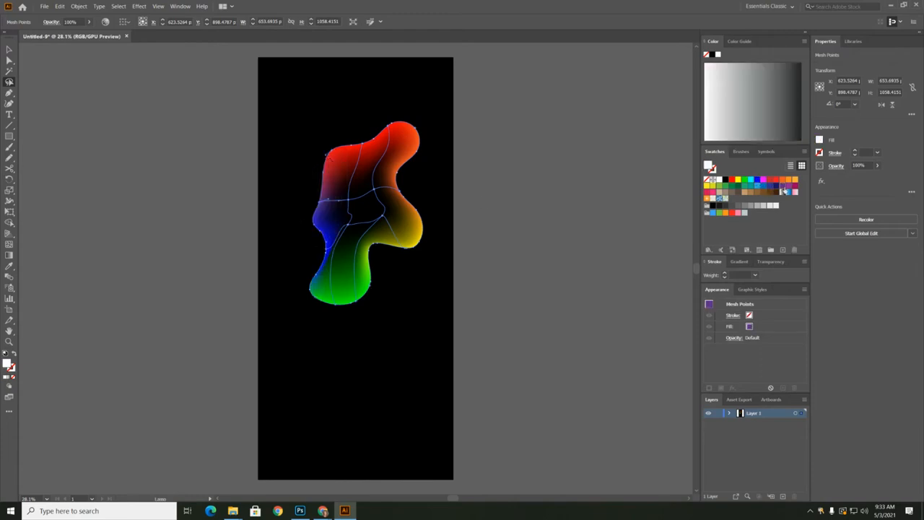
click(787, 187)
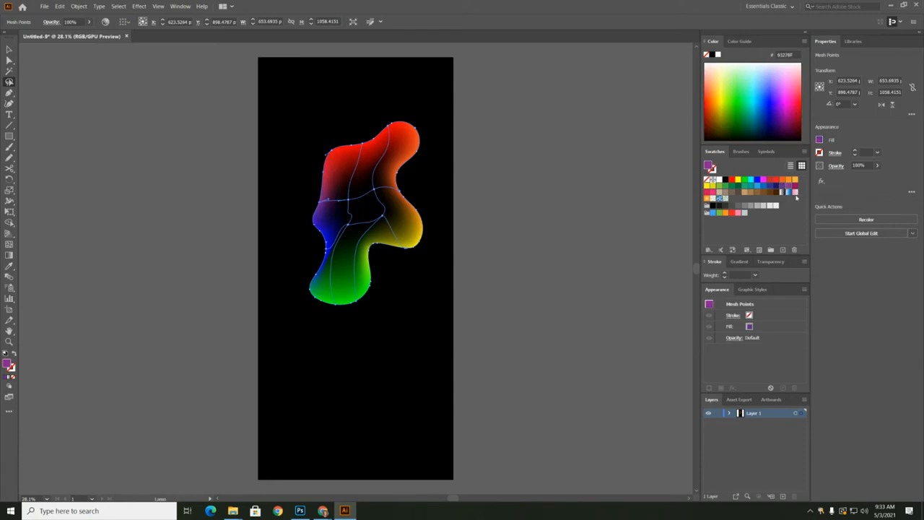
click(783, 187)
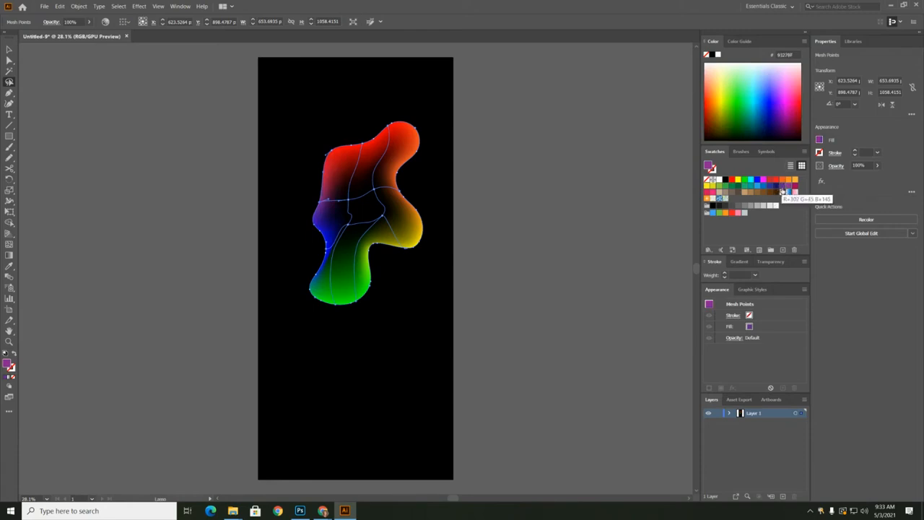
mouse_move(307, 171)
mouse_down()
mouse_move(332, 173)
mouse_move(333, 200)
mouse_move(314, 221)
mouse_move(301, 207)
mouse_move(307, 177)
mouse_move(335, 146)
mouse_move(343, 149)
mouse_move(333, 186)
mouse_up()
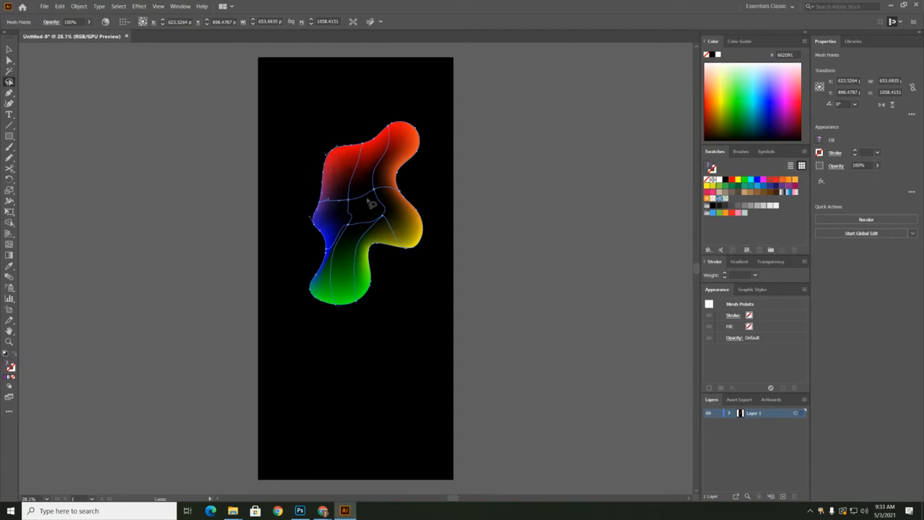
click(782, 186)
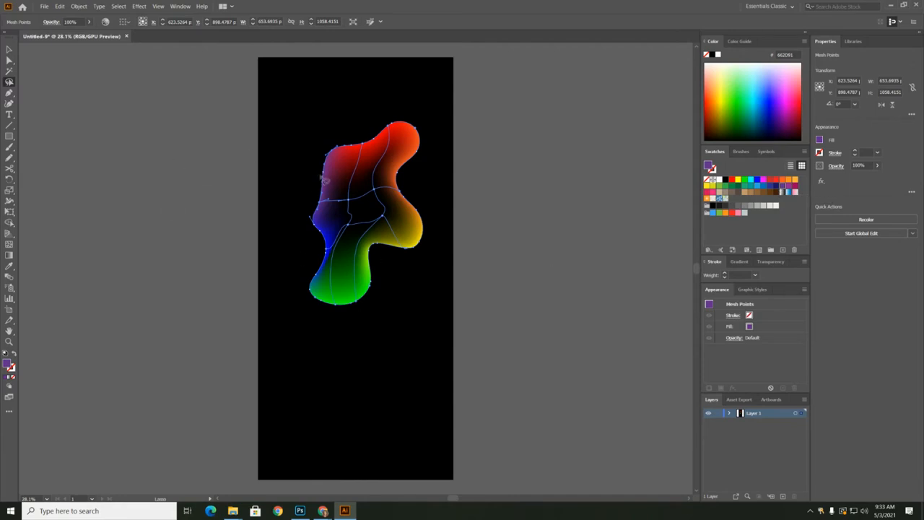
click(190, 164)
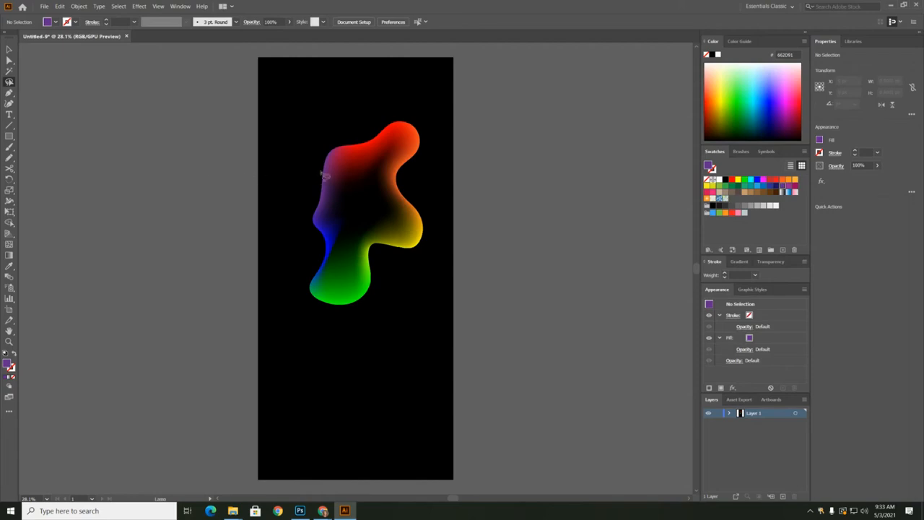
Set the blending mode of the whole rainbow mesh blob to Screen
click(10, 49)
click(354, 172)
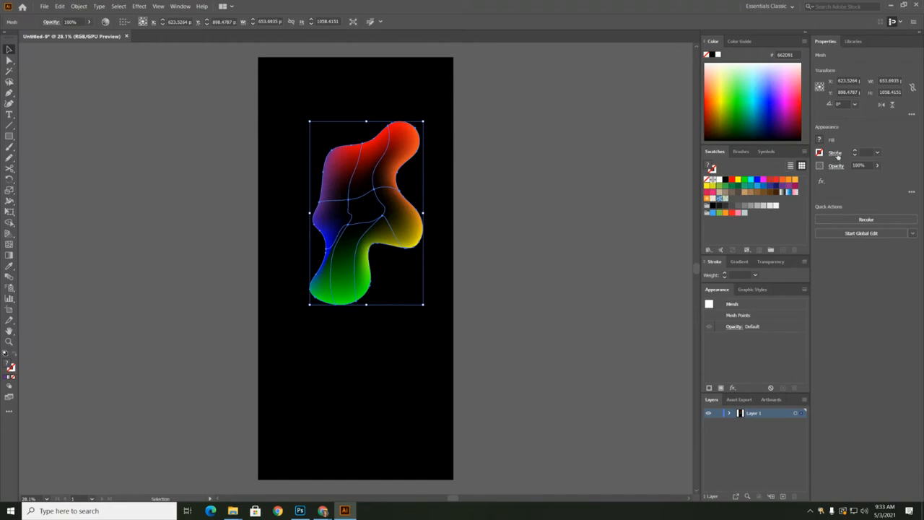
click(733, 327)
click(659, 344)
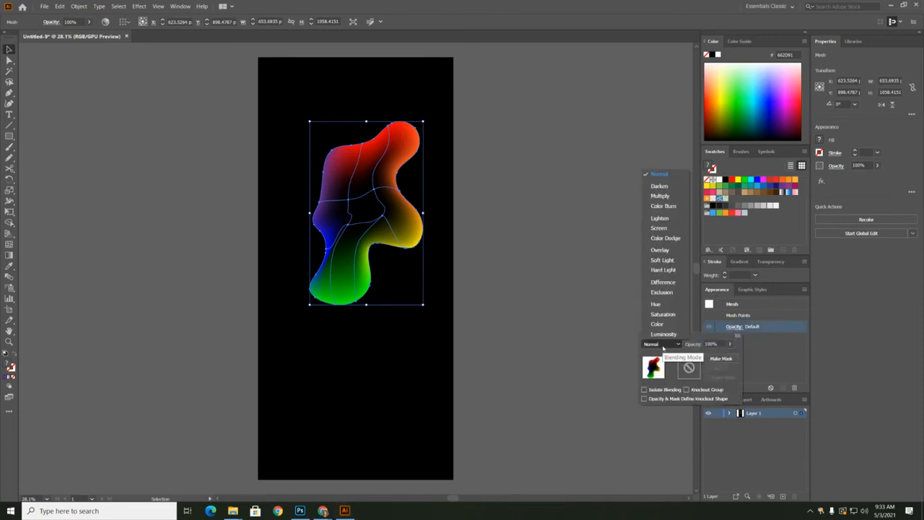
click(659, 228)
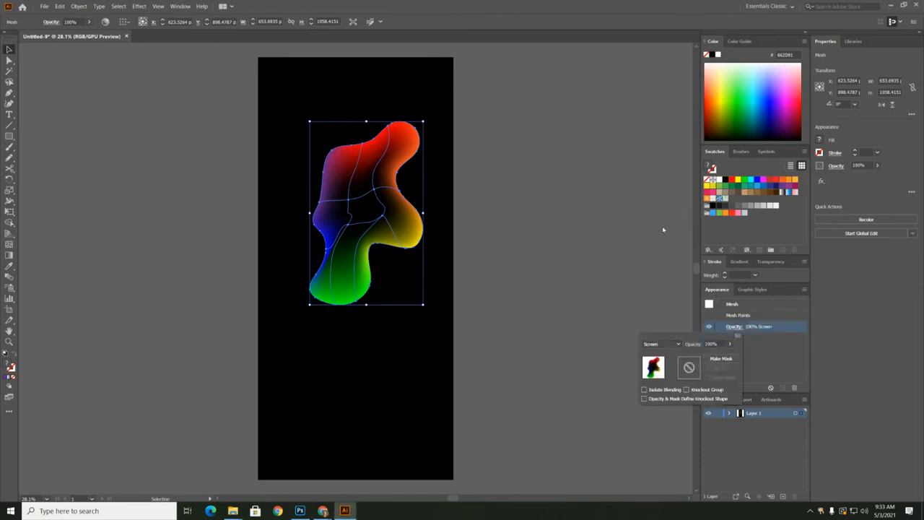
click(574, 210)
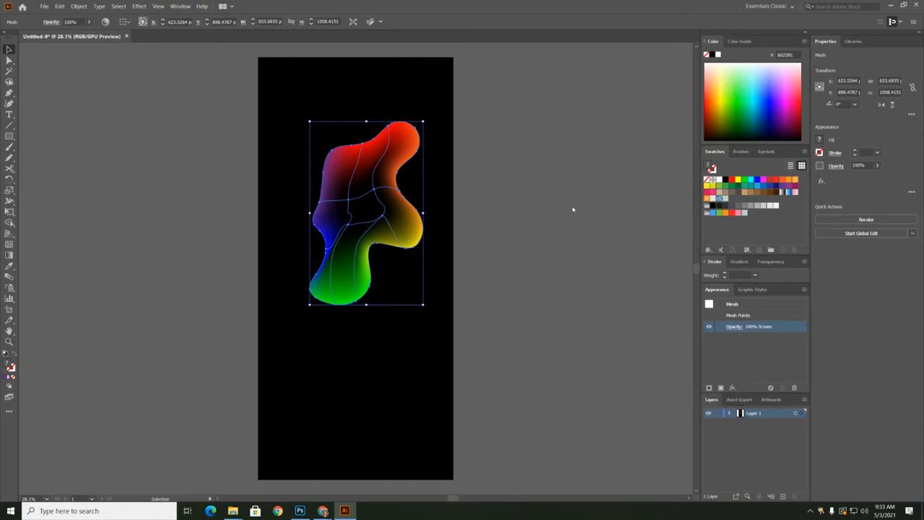
Draw a second closed blob with the Pencil below the first, about 778 by 669 px, and convert it to a gradient mesh
click(10, 158)
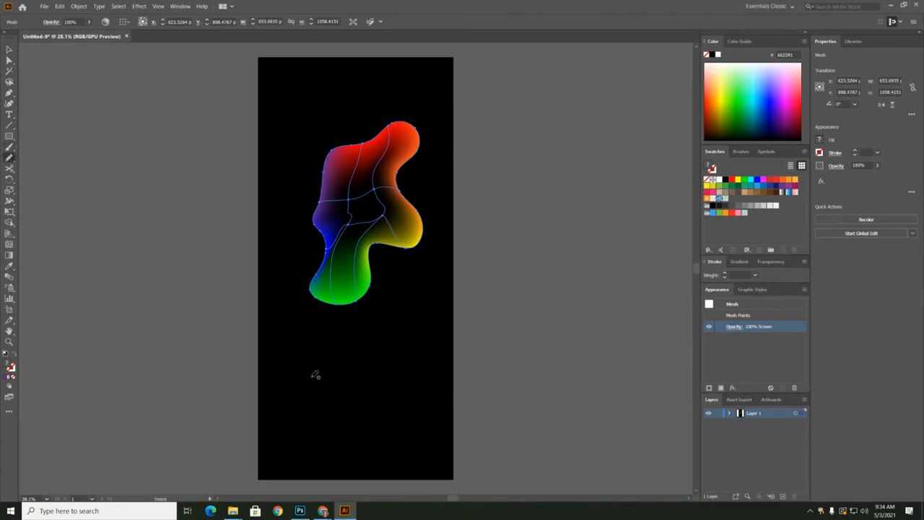
mouse_move(335, 362)
mouse_down()
mouse_move(400, 350)
mouse_move(416, 380)
mouse_move(389, 402)
mouse_move(394, 440)
mouse_move(370, 463)
mouse_move(346, 444)
mouse_move(318, 450)
mouse_move(285, 438)
mouse_move(304, 417)
mouse_move(293, 384)
mouse_move(306, 362)
mouse_move(336, 361)
mouse_up()
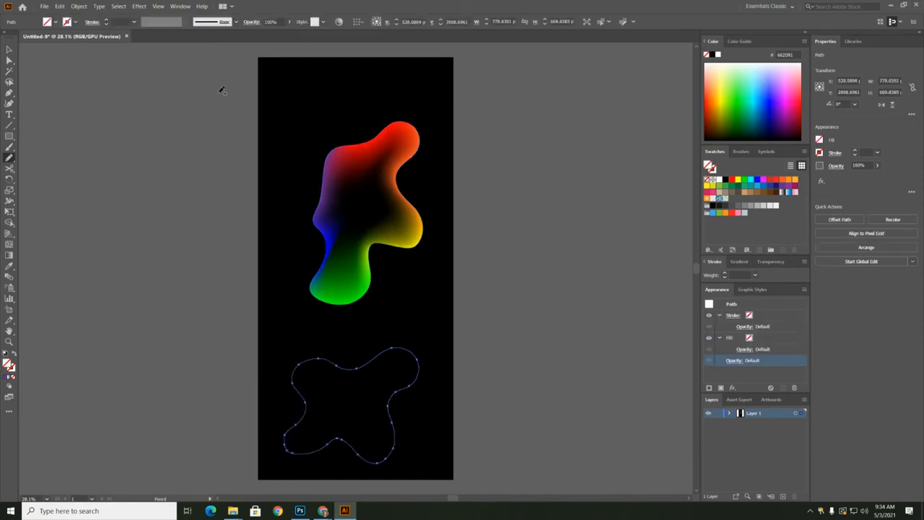
click(80, 6)
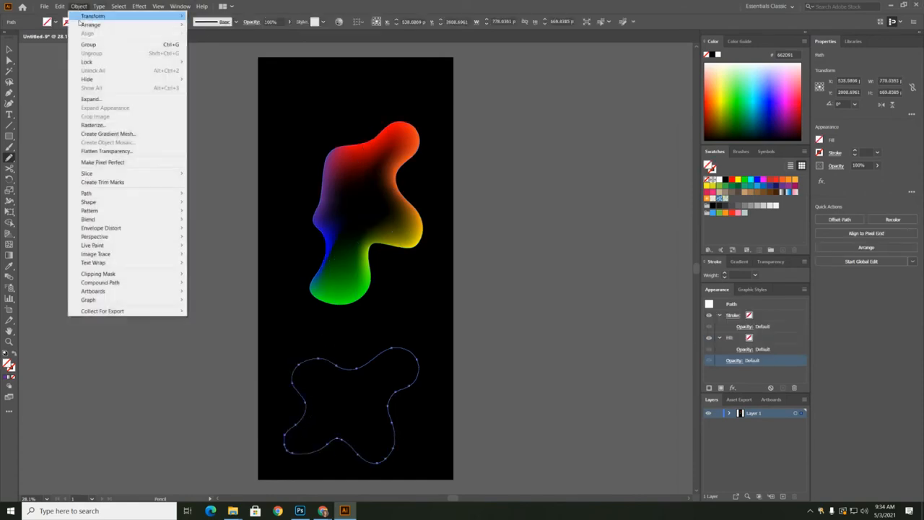
click(105, 134)
click(458, 284)
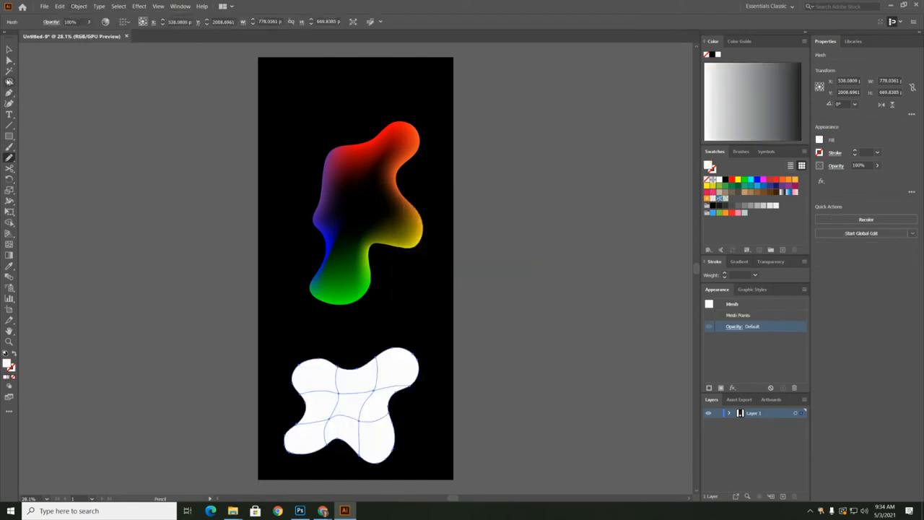
Select the interior mesh points of the lower blob and color them black
click(9, 60)
drag(341, 396, 359, 423)
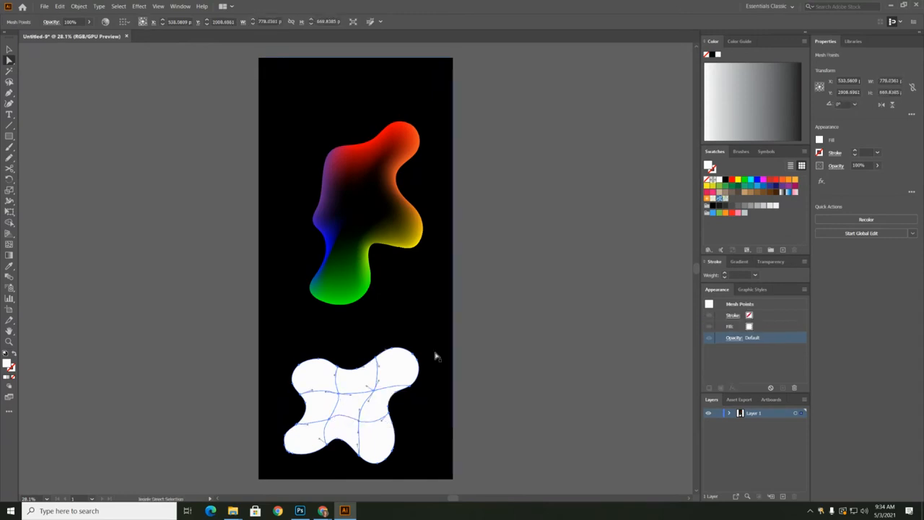
click(725, 180)
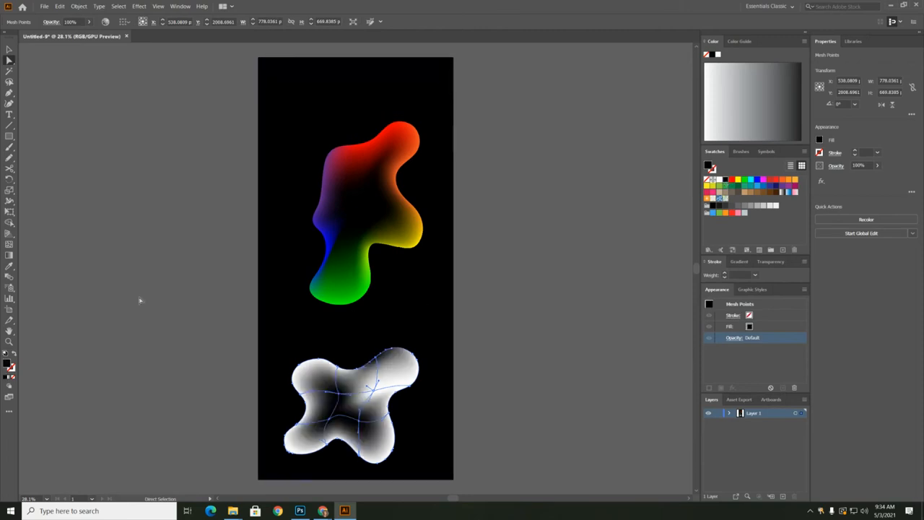
Lasso the lower blob's upper-right lobe mesh points and color them red, and color those on its right edge orange (F15A24)
click(10, 81)
mouse_move(410, 367)
mouse_down()
mouse_move(404, 395)
mouse_move(435, 374)
mouse_move(363, 358)
mouse_up()
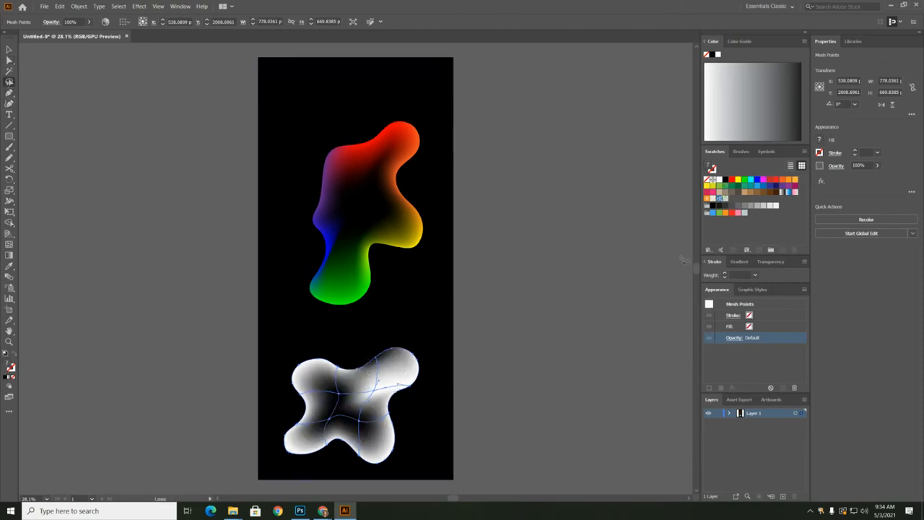
click(731, 179)
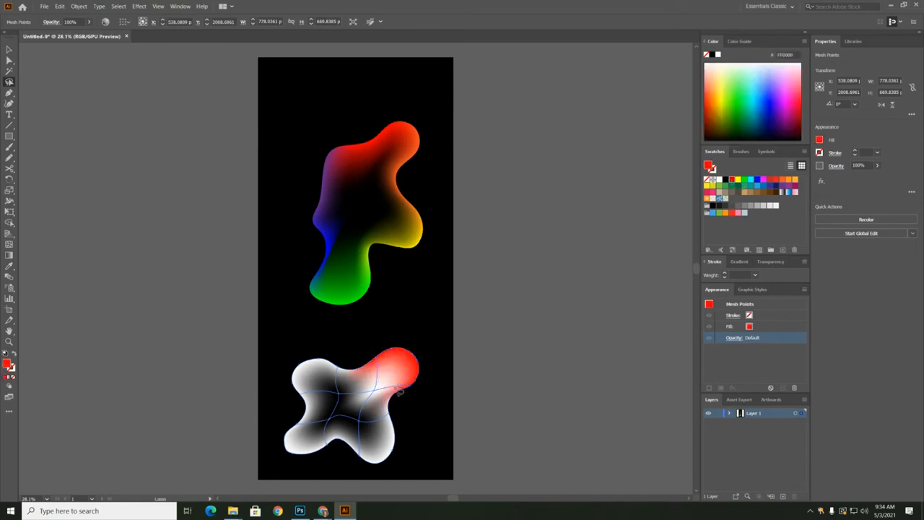
mouse_move(390, 447)
mouse_down()
mouse_move(412, 435)
mouse_move(416, 399)
mouse_up()
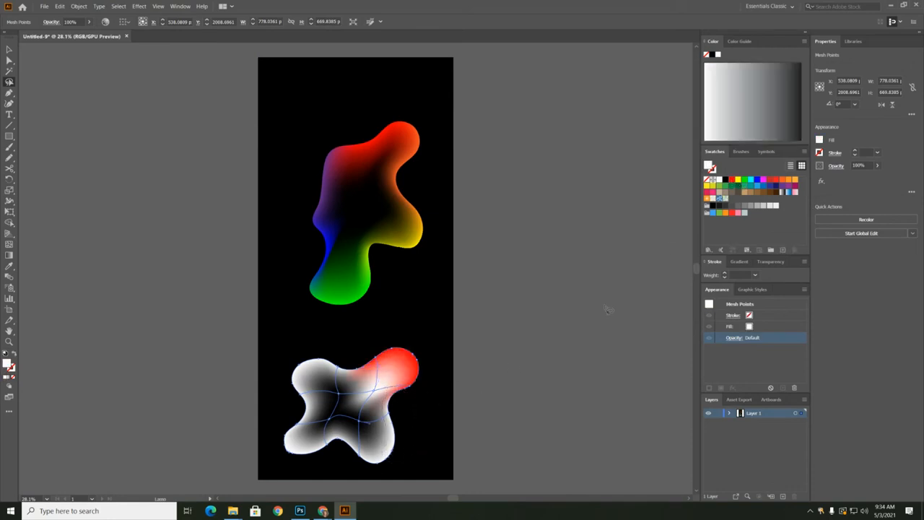
click(779, 180)
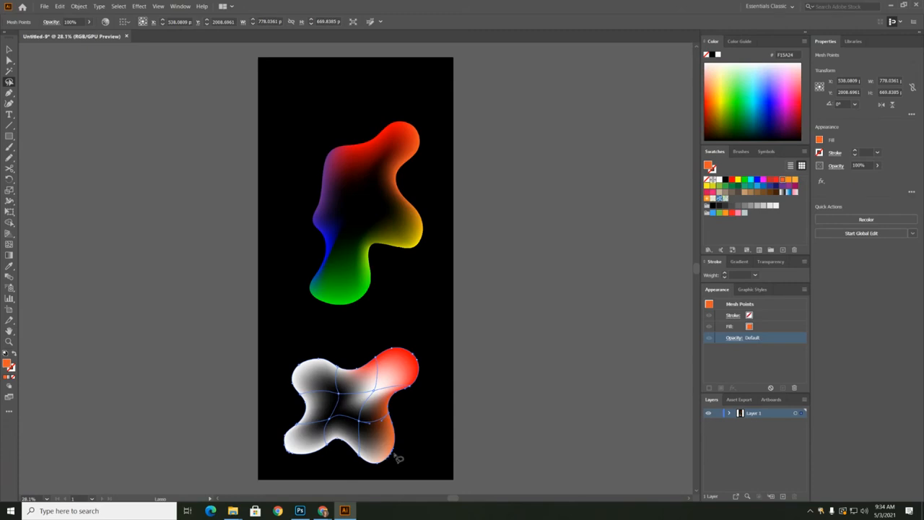
Color the lassoed mesh points around the lower blob's lower-right lobe yellow and those along the bottom edge toward its lower-left lobe green
mouse_move(399, 460)
mouse_down()
mouse_move(358, 442)
mouse_move(354, 478)
mouse_move(419, 466)
mouse_move(416, 451)
mouse_up()
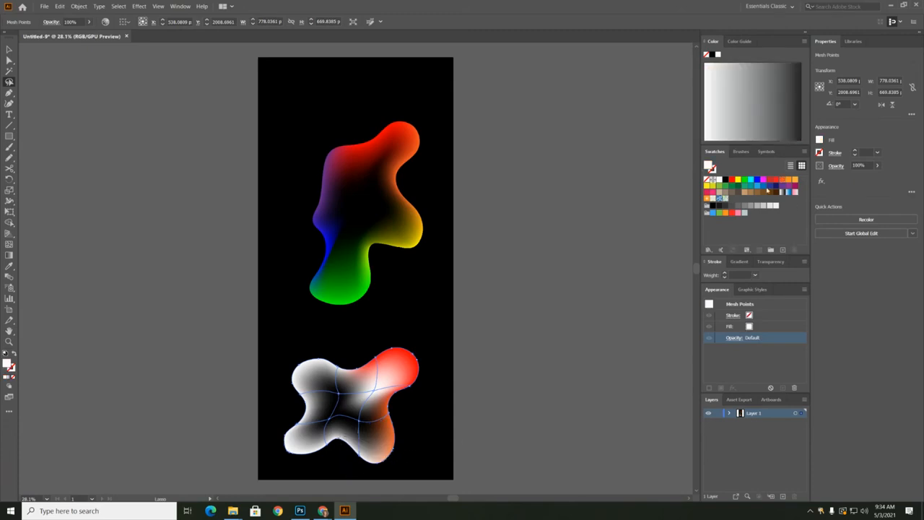
click(736, 180)
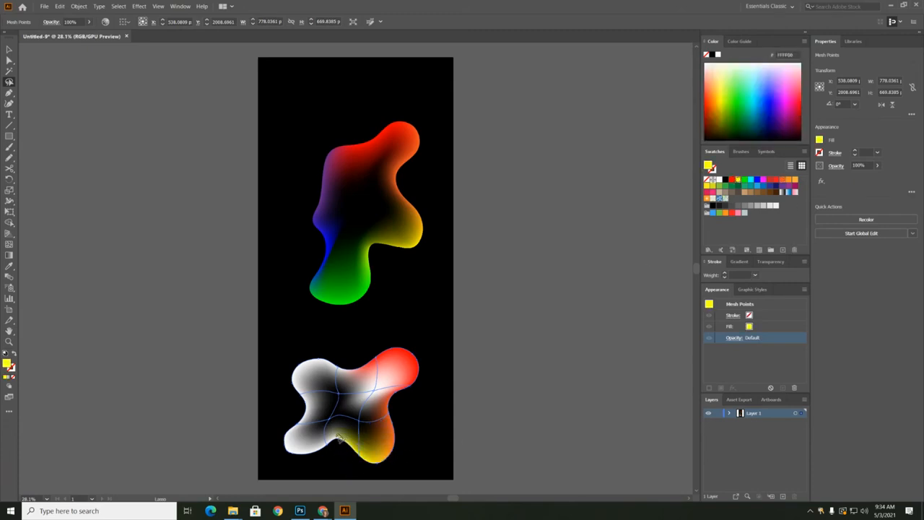
mouse_move(342, 437)
mouse_down()
mouse_move(290, 447)
mouse_move(278, 437)
mouse_move(291, 460)
mouse_move(350, 449)
mouse_up()
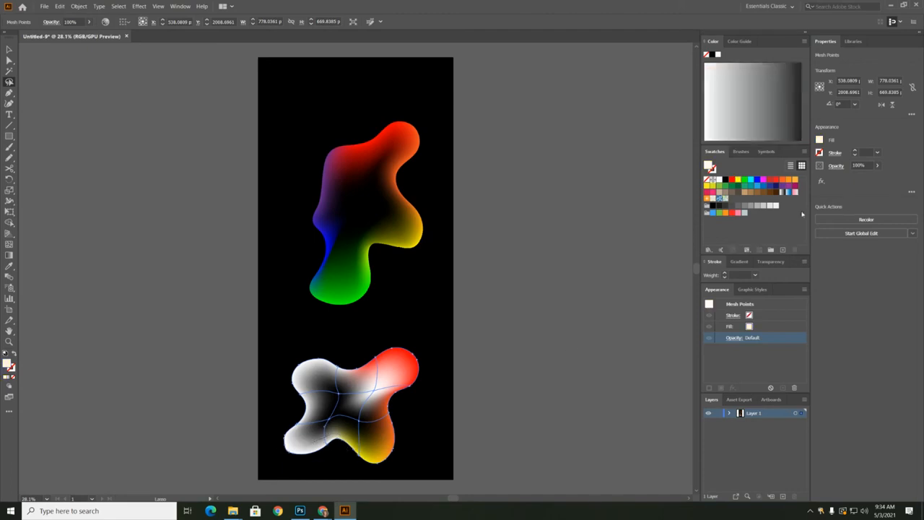
click(743, 180)
Color the lassoed mesh points on the lower blob's left edge blue and those along its upper-left edge purple (662D91)
mouse_move(278, 442)
mouse_down()
mouse_move(308, 428)
mouse_move(312, 400)
mouse_move(289, 372)
mouse_move(270, 403)
mouse_move(278, 443)
mouse_up()
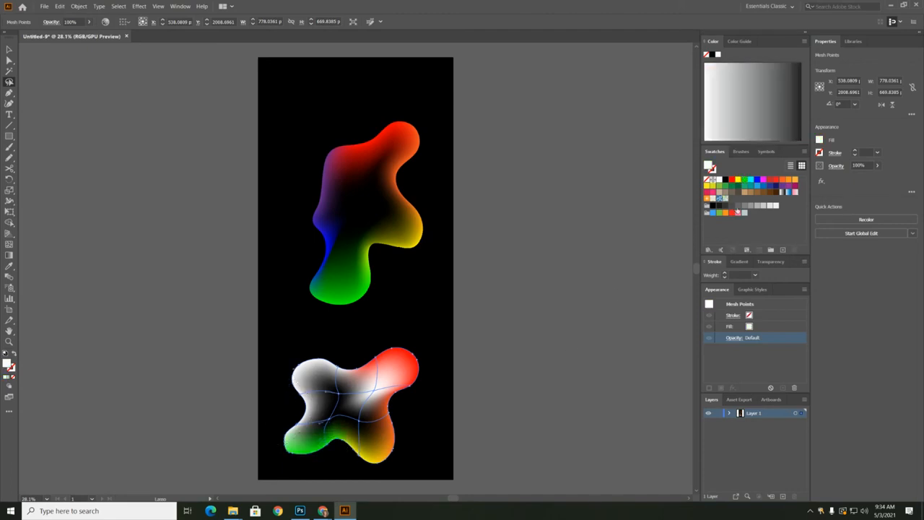
click(755, 183)
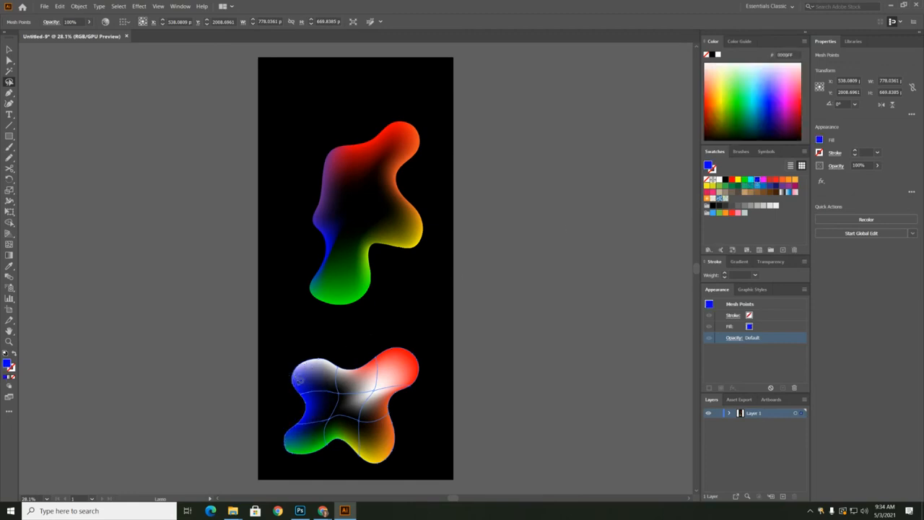
mouse_move(356, 377)
mouse_down()
mouse_move(354, 354)
mouse_move(286, 369)
mouse_up()
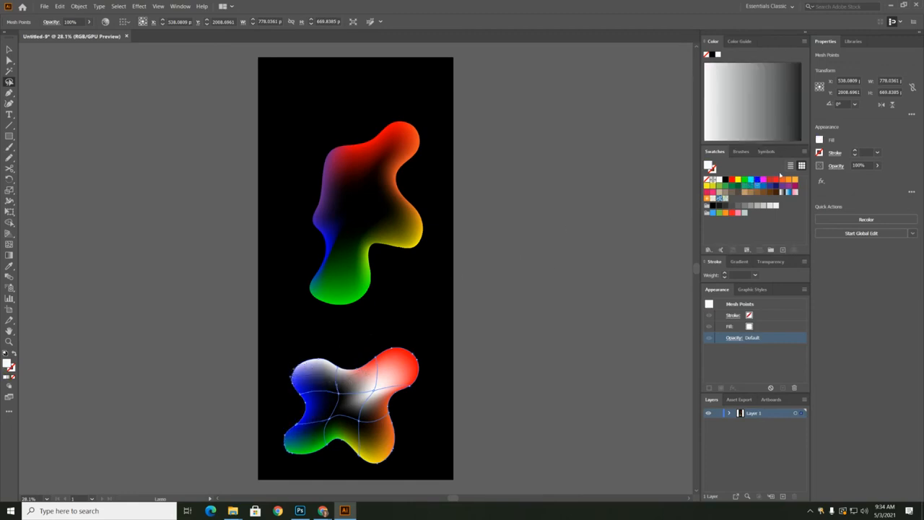
click(782, 191)
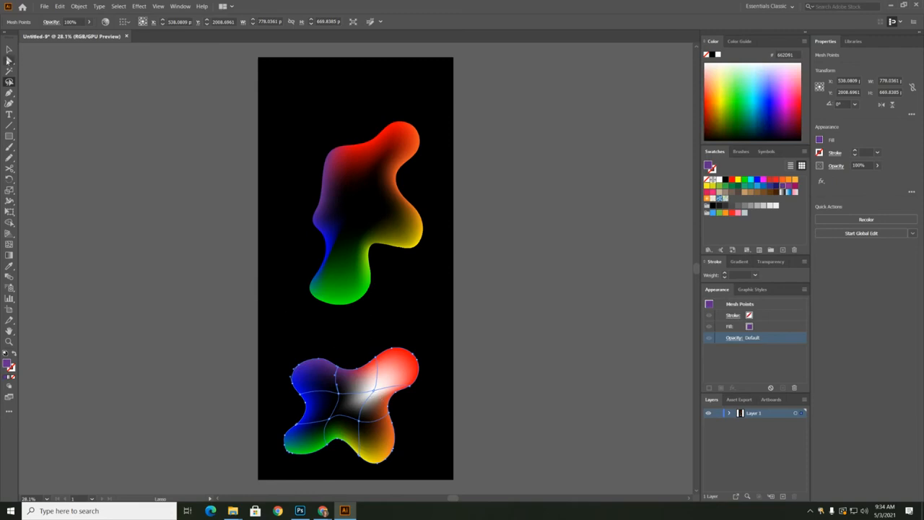
Try coloring the selected mesh point on the lower blob's upper edge beside the red lobe black, and undo the change
key(a)
click(376, 381)
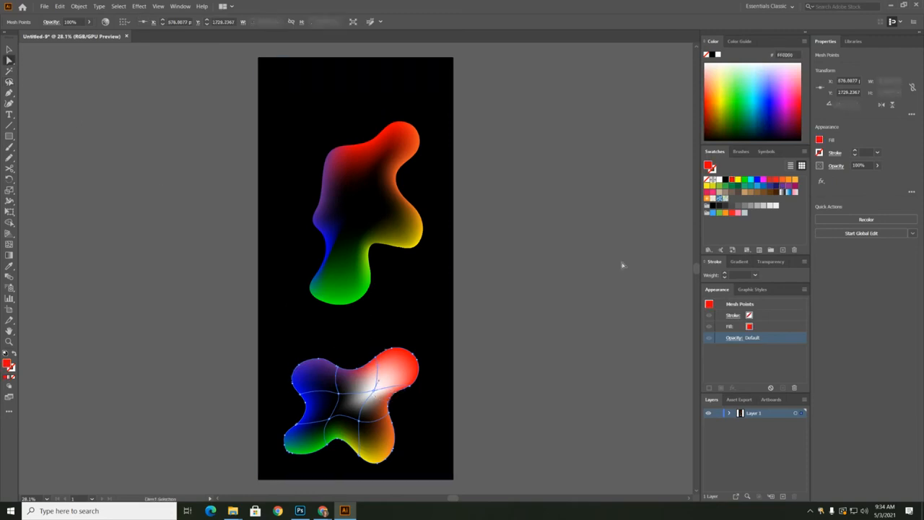
click(726, 180)
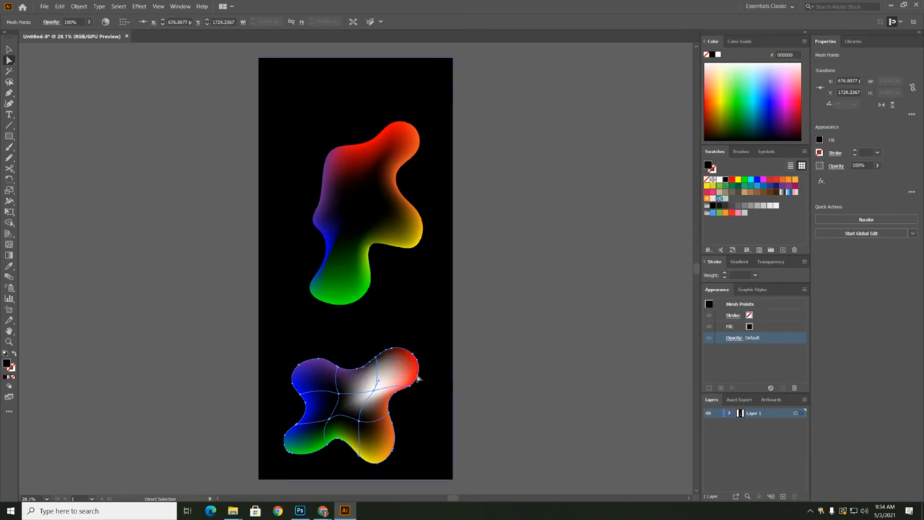
key(ctrl+z)
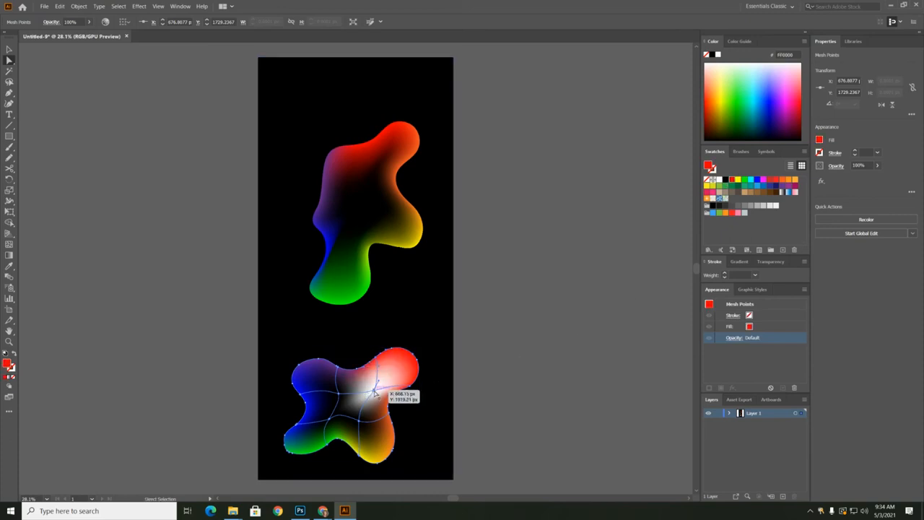
Reselect the mesh point on the lower blob's upper edge beside the red lobe and color it black
click(418, 400)
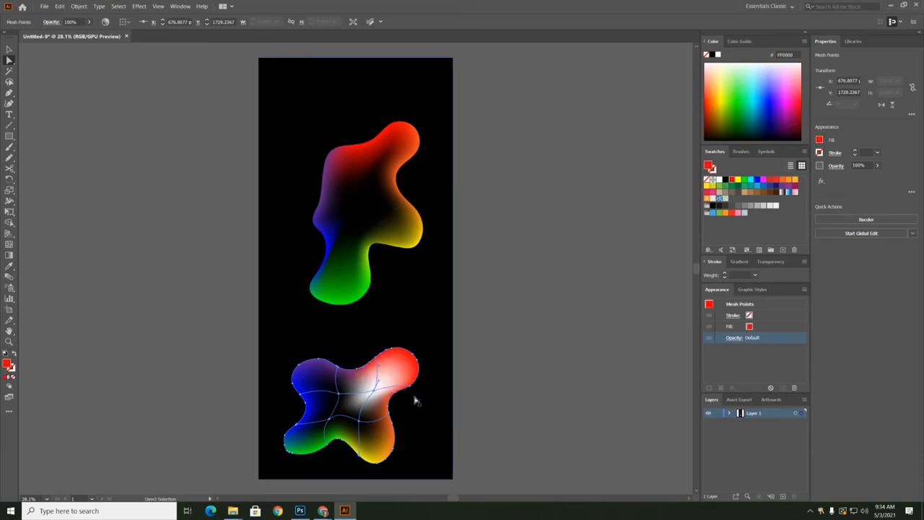
click(374, 391)
click(376, 391)
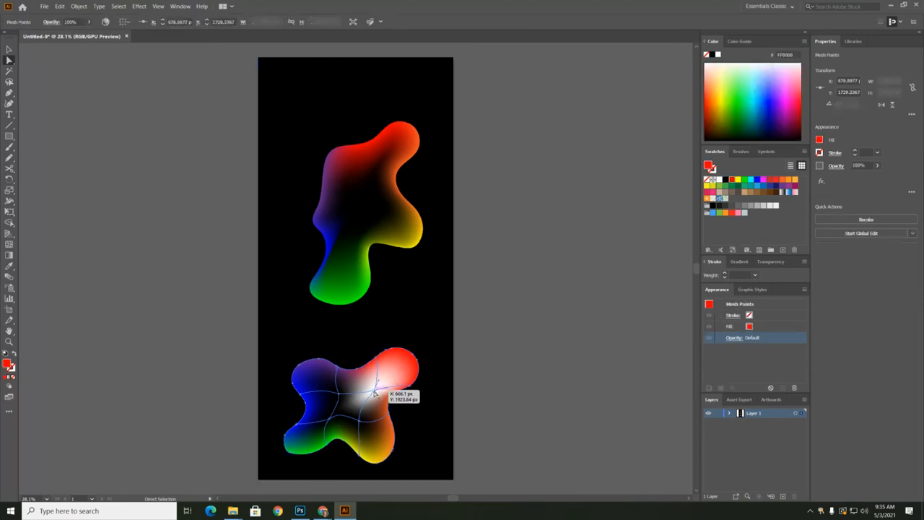
click(725, 180)
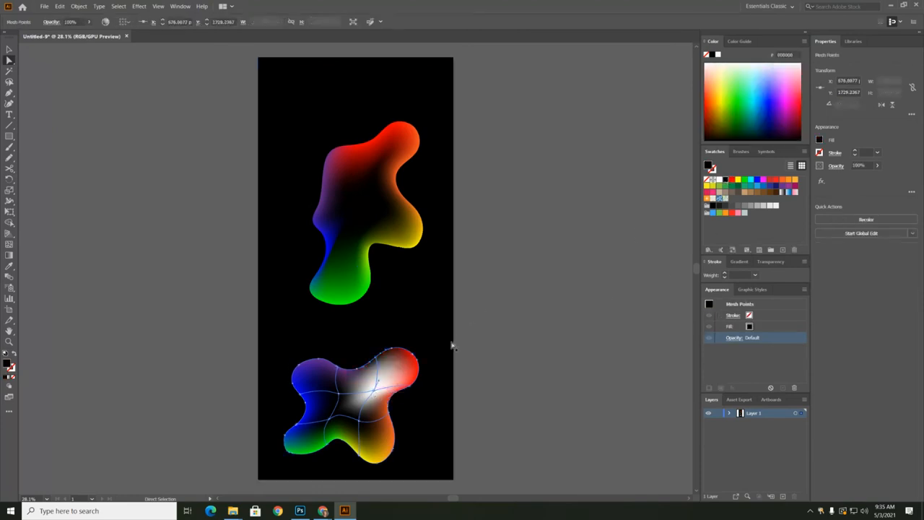
Lasso the white interior mesh point near the lower blob's red lobe and color it black
click(9, 82)
mouse_move(348, 373)
mouse_down()
mouse_move(386, 395)
mouse_move(370, 407)
mouse_move(367, 378)
mouse_move(386, 372)
mouse_move(387, 399)
mouse_up()
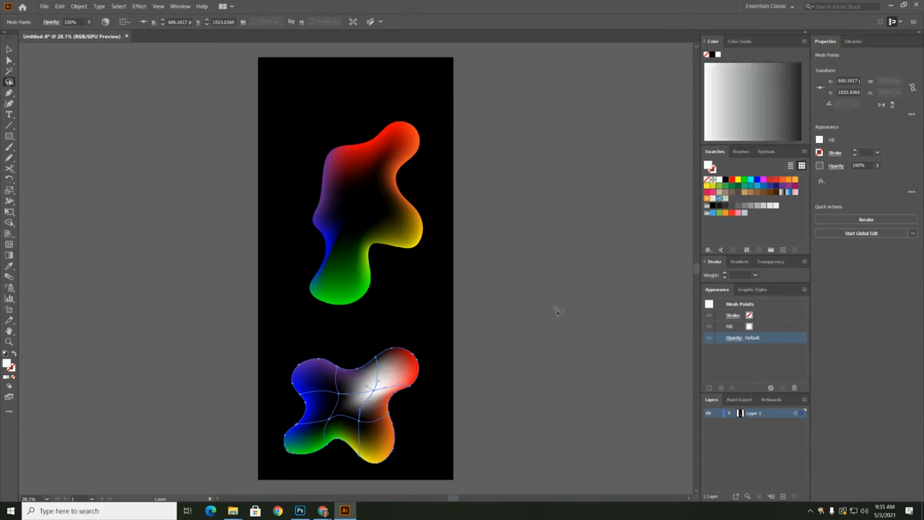
click(726, 179)
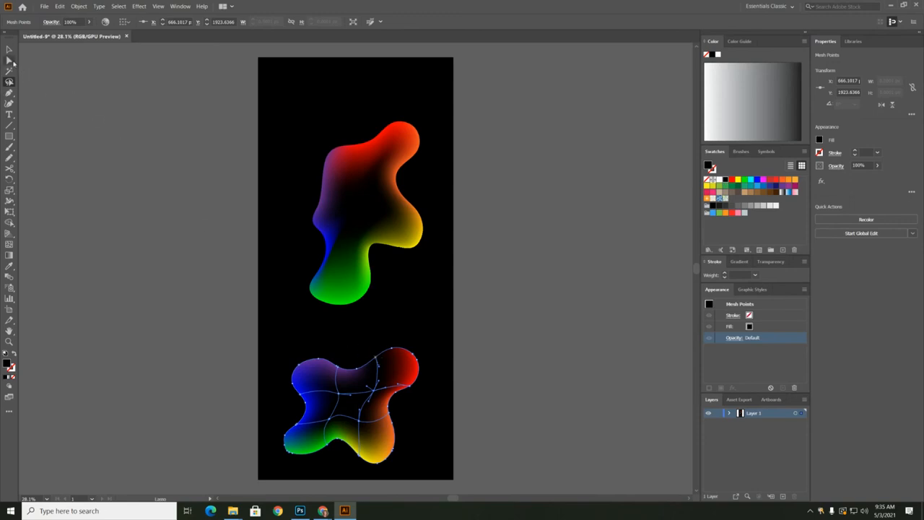
Lasso the mesh points along the upper edge of the lower blob's red lobe, color them red (FF0000), and deselect
mouse_move(365, 355)
mouse_down()
mouse_move(390, 364)
mouse_move(399, 351)
mouse_move(366, 379)
mouse_move(382, 346)
mouse_move(410, 346)
mouse_up()
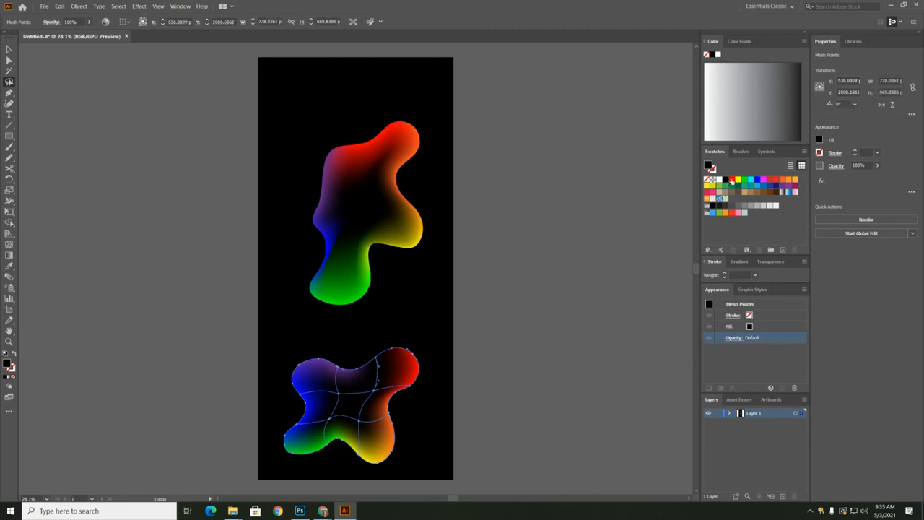
click(731, 179)
click(167, 252)
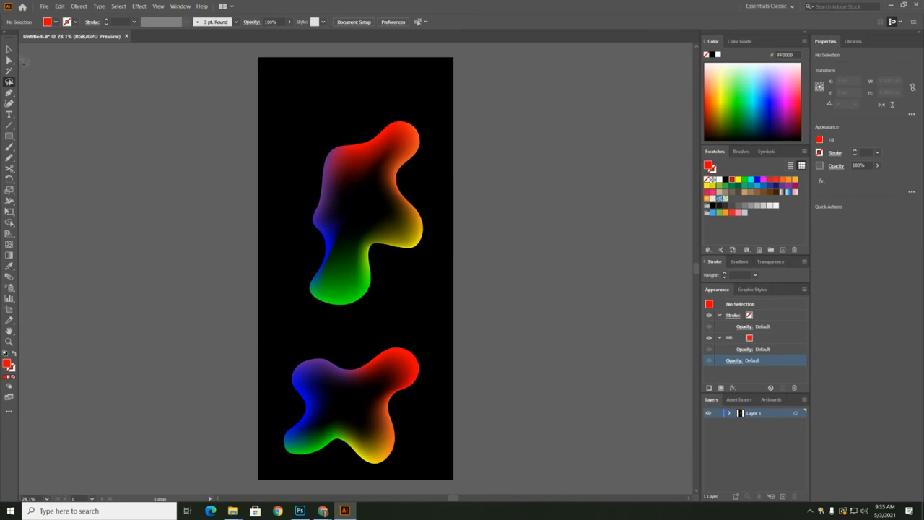
Select the whole lower blob and set its blending mode to Screen
click(9, 49)
click(322, 375)
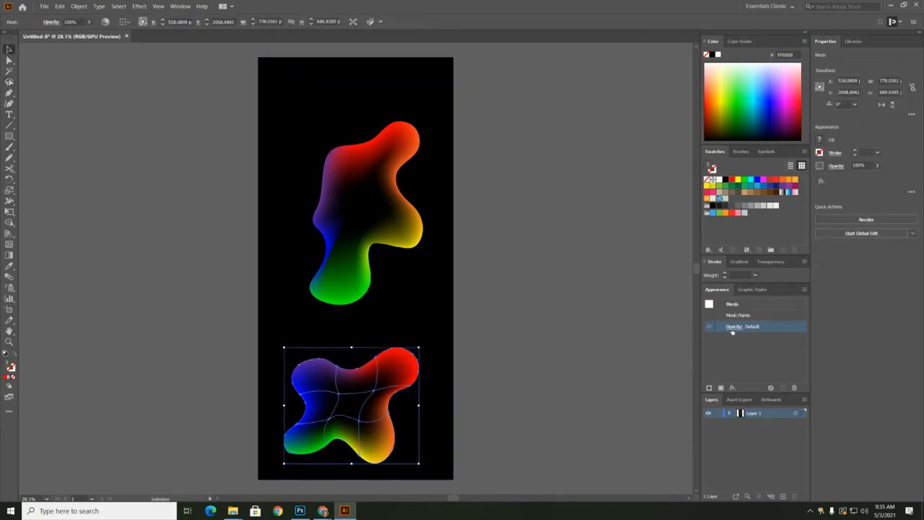
click(734, 327)
click(661, 343)
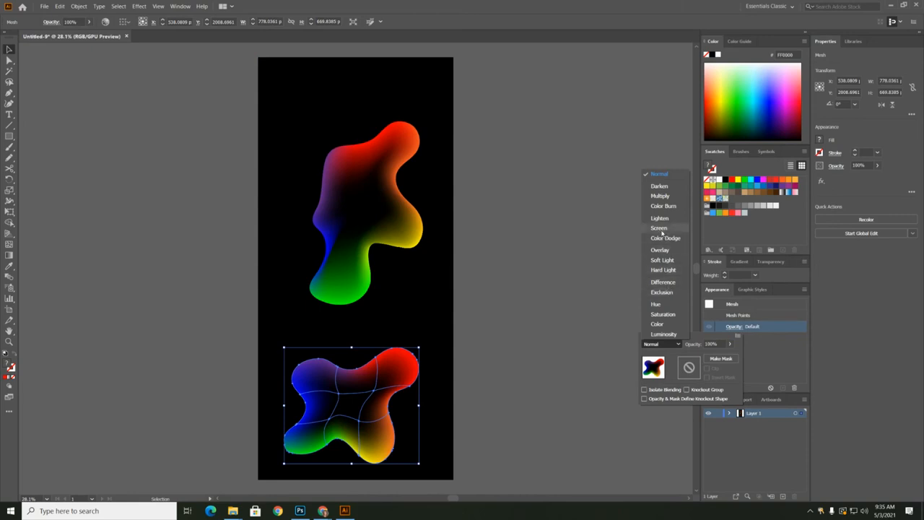
click(659, 228)
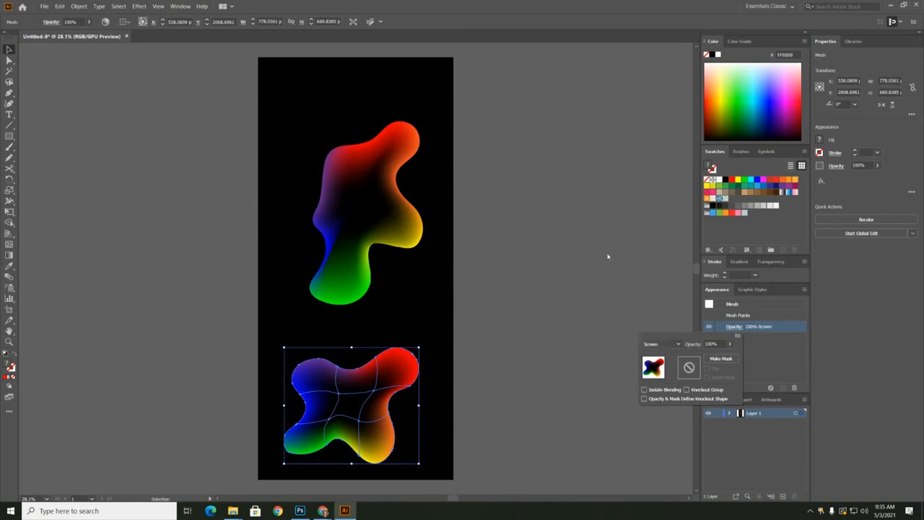
click(348, 366)
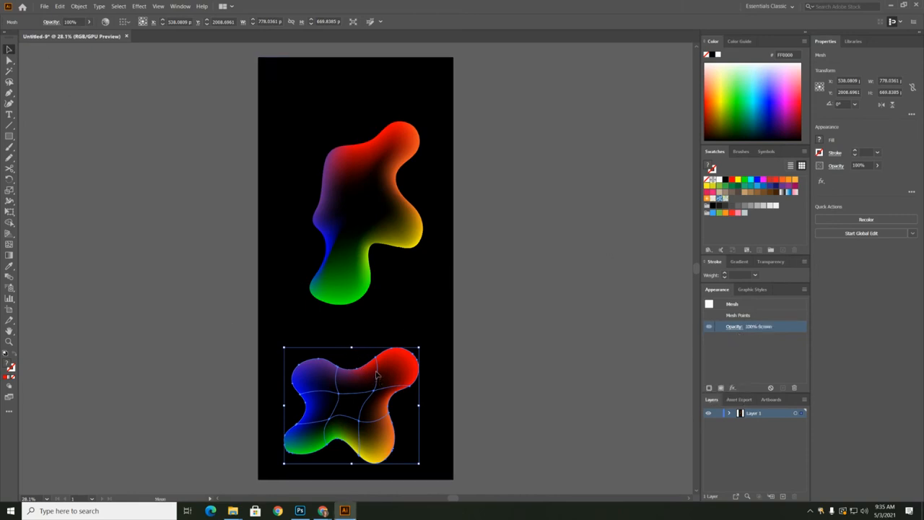
Move the Screen-blended blob up over the other blob, rotate it clockwise, and place it partly past the artboard's right edge
drag(376, 374, 375, 111)
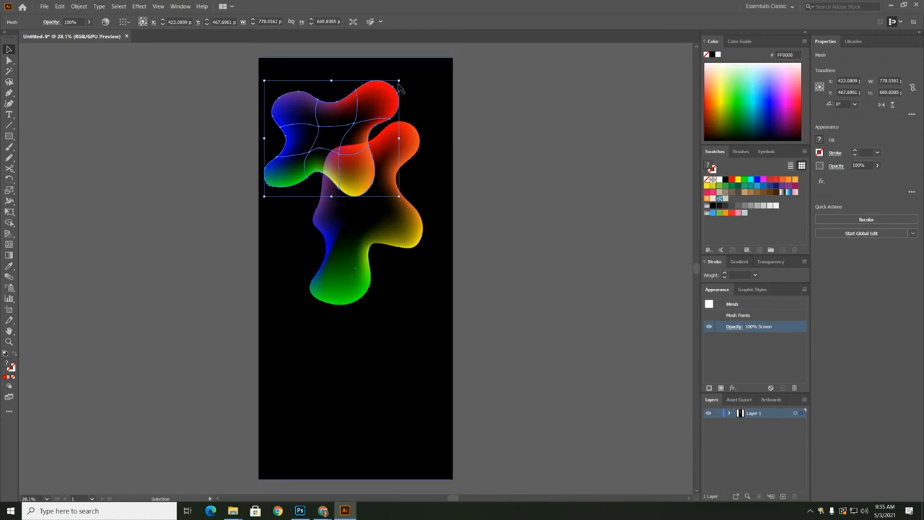
drag(401, 76, 435, 125)
drag(354, 128, 447, 214)
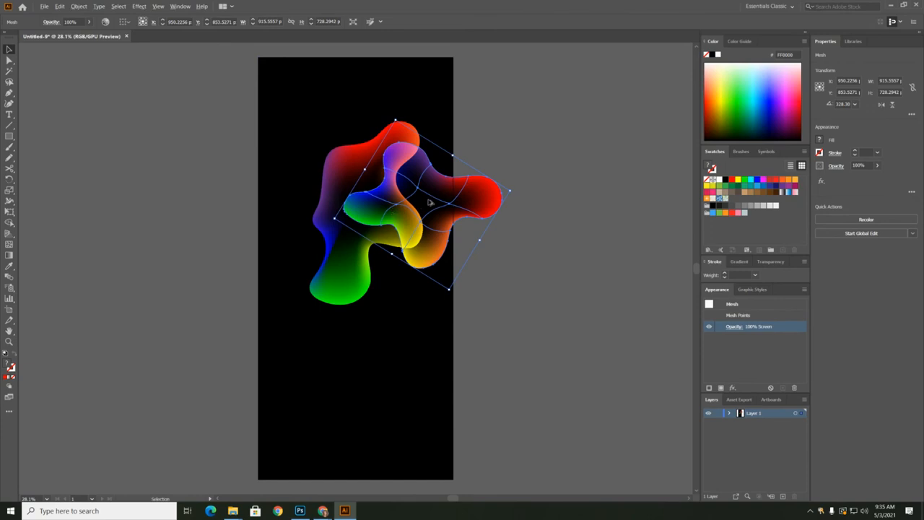
Duplicate the rotated blob toward the artboard's left edge and turn the copy so its yellow lobe overlaps the other blob's green lobe
drag(430, 203, 316, 341)
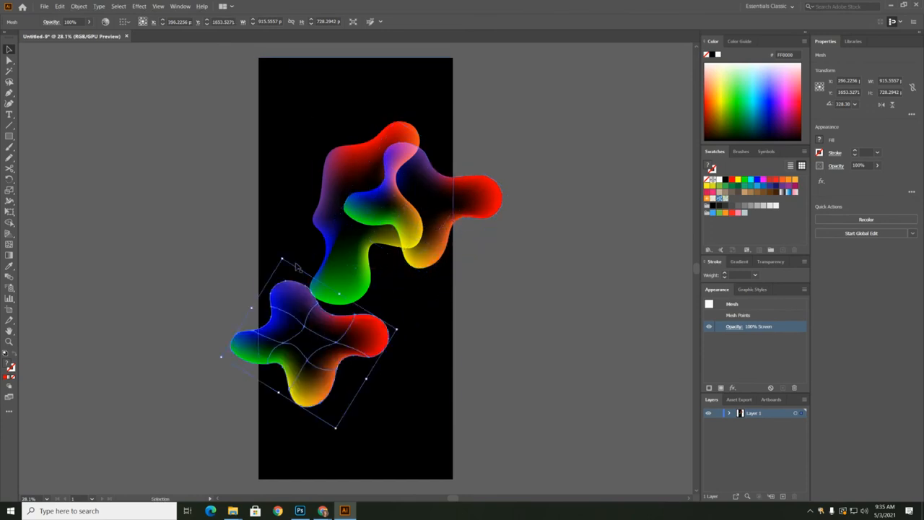
drag(280, 255, 279, 437)
drag(335, 328, 330, 307)
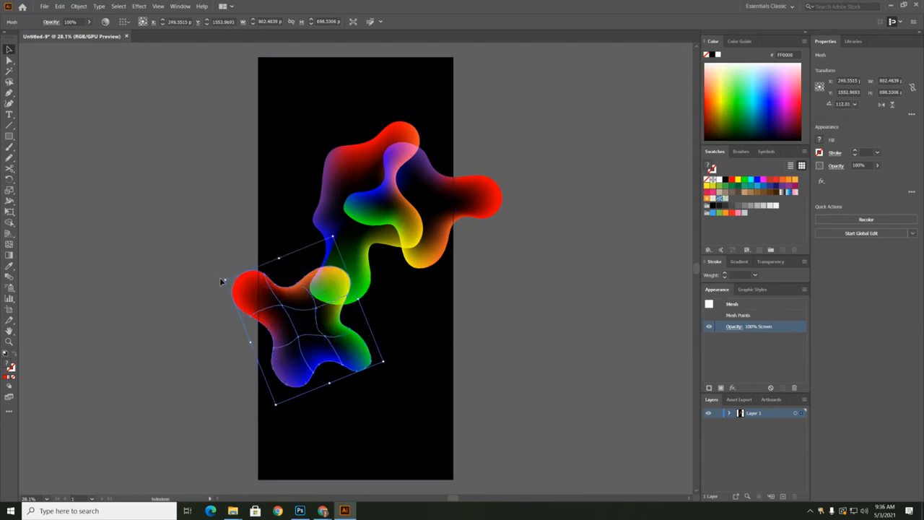
Stretch the copied blob, rotate it to about 114.7°, and move it over the artboard's upper-left corner
drag(223, 280, 244, 327)
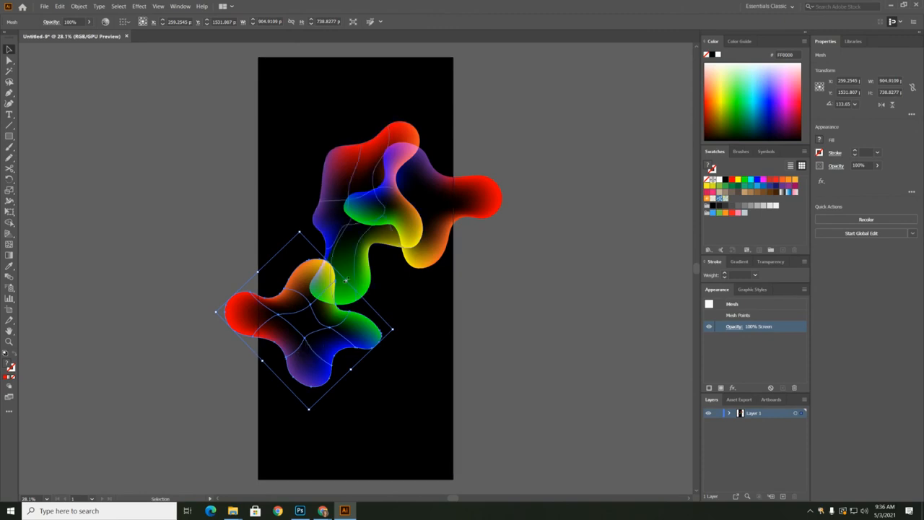
drag(346, 280, 365, 262)
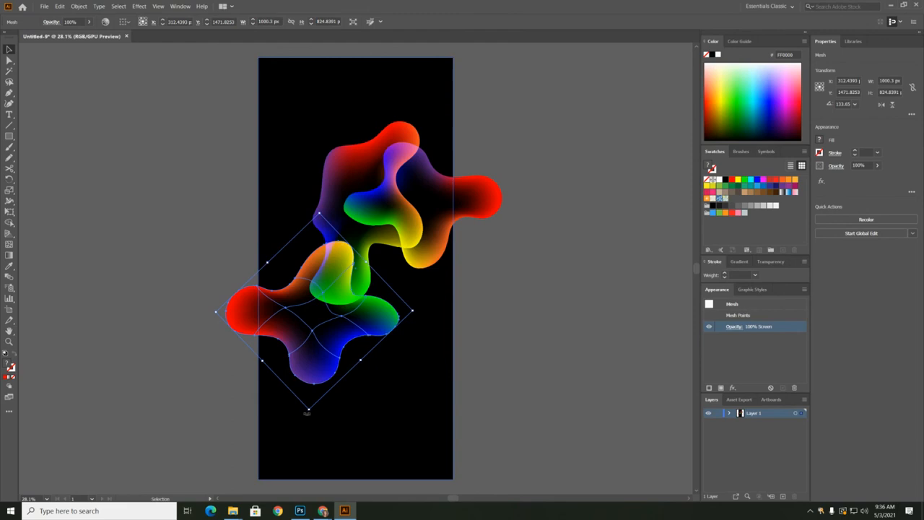
drag(307, 413, 275, 406)
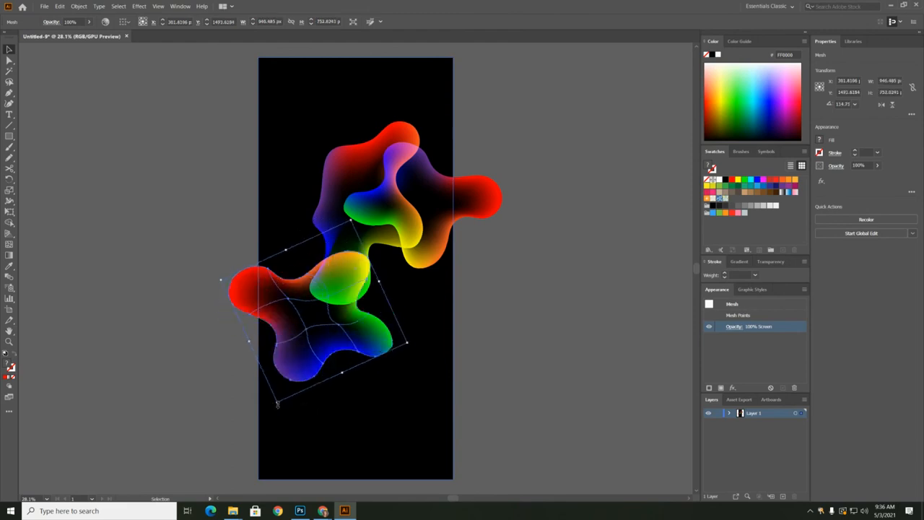
drag(318, 310, 291, 96)
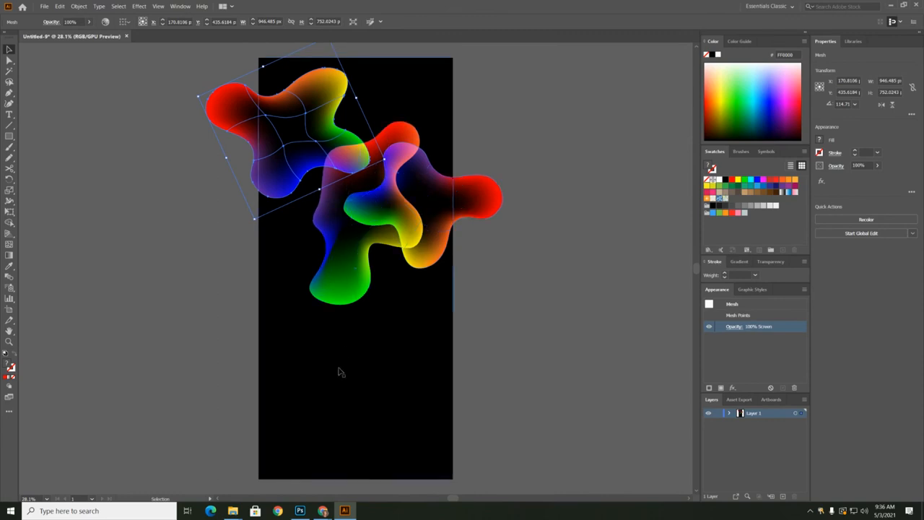
mouse_move(323, 510)
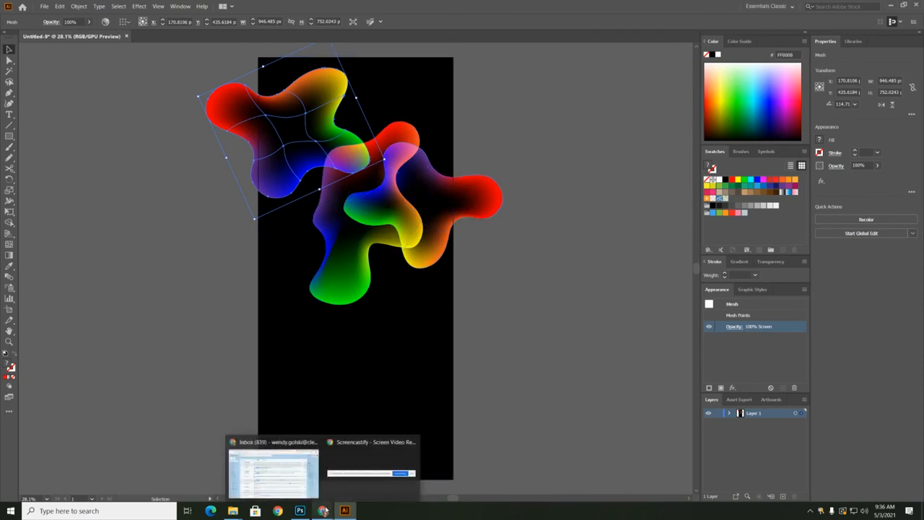
click(364, 484)
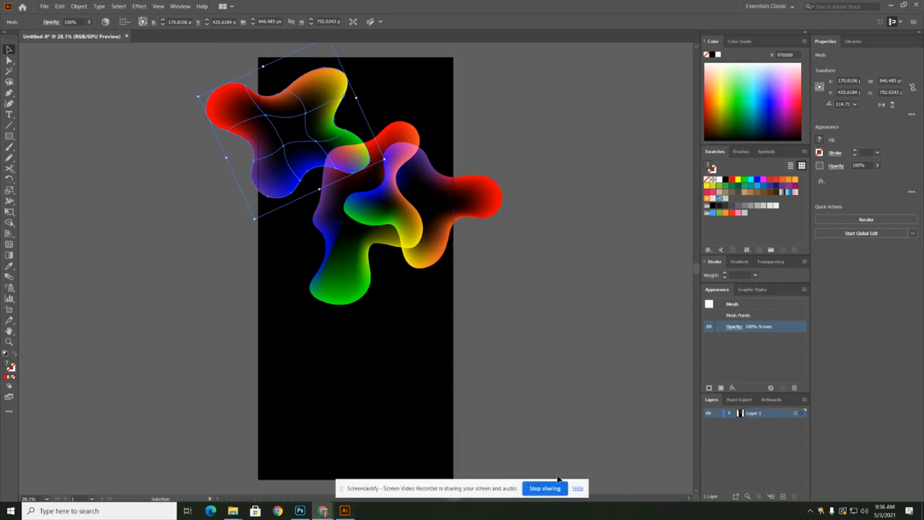